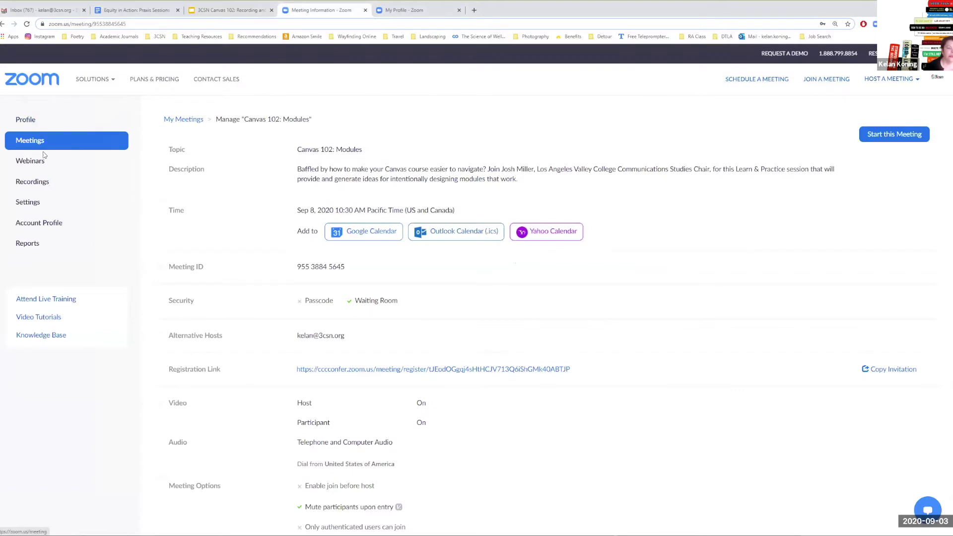
# - Open Settings > Recording and cancel turning on Local recording so it stays off
pyautogui.click(33, 183)
pyautogui.click(26, 120)
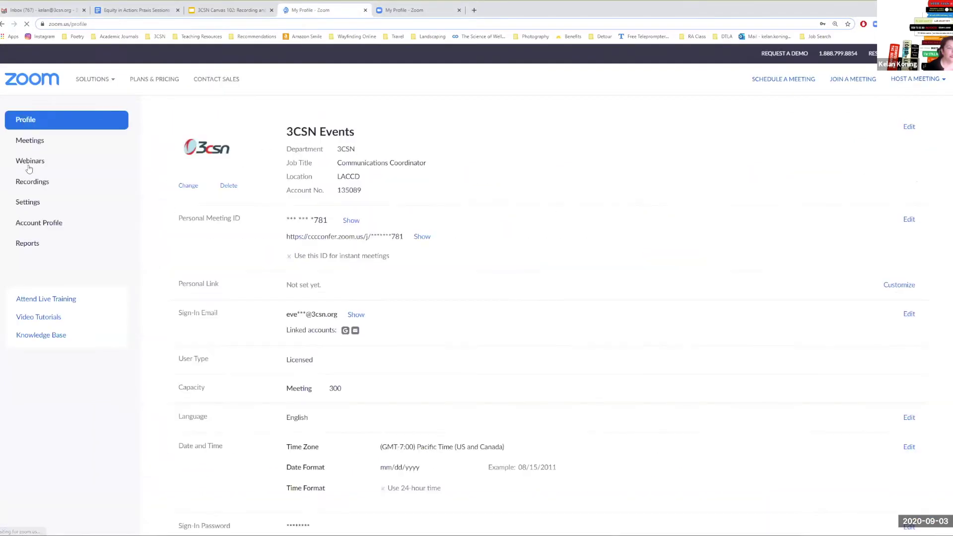
pyautogui.click(27, 204)
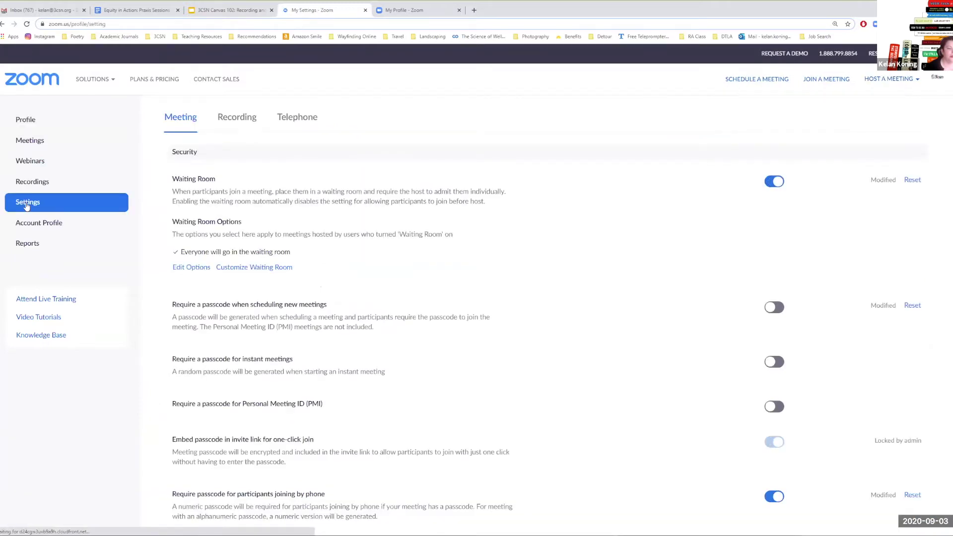
pyautogui.click(236, 117)
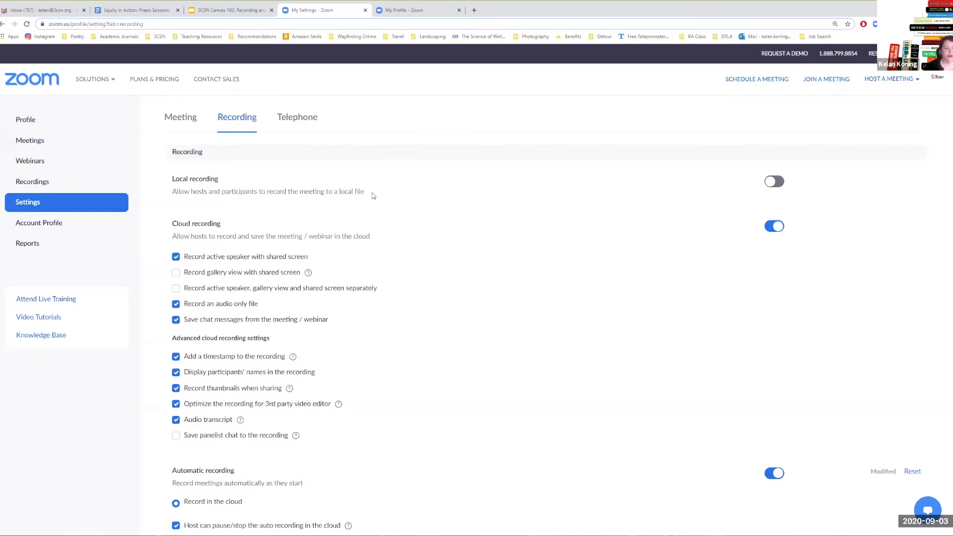
pyautogui.click(776, 181)
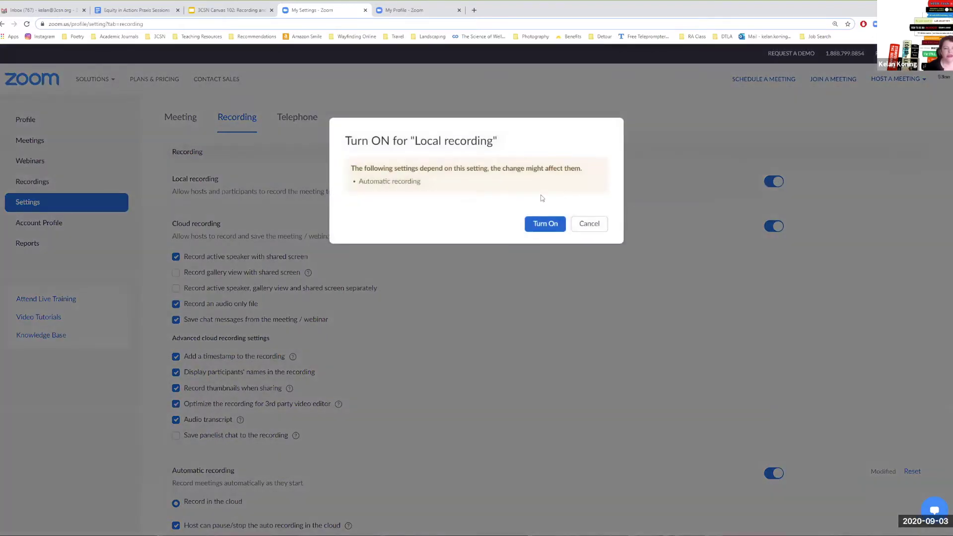
pyautogui.click(589, 224)
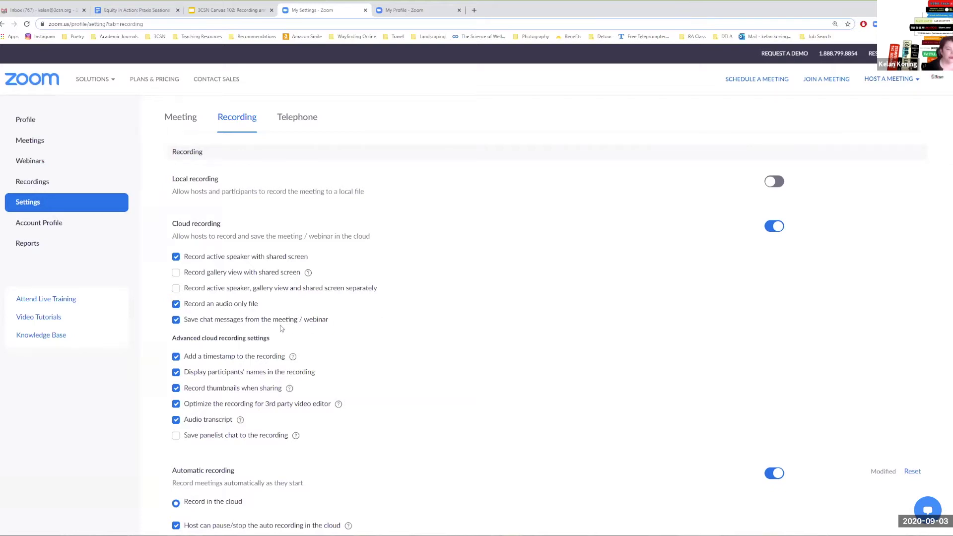
pyautogui.scroll(-2, 435, 329)
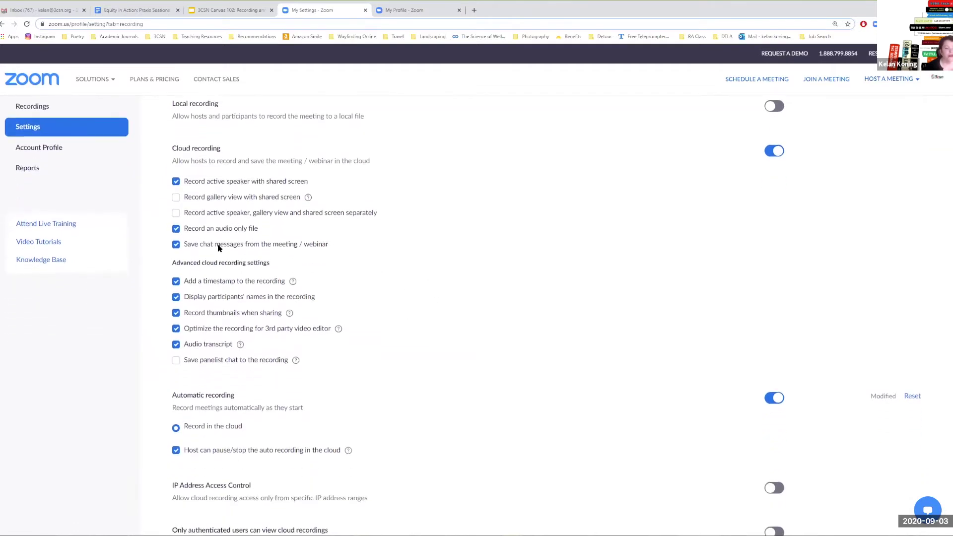
pyautogui.scroll(-1, 372, 248)
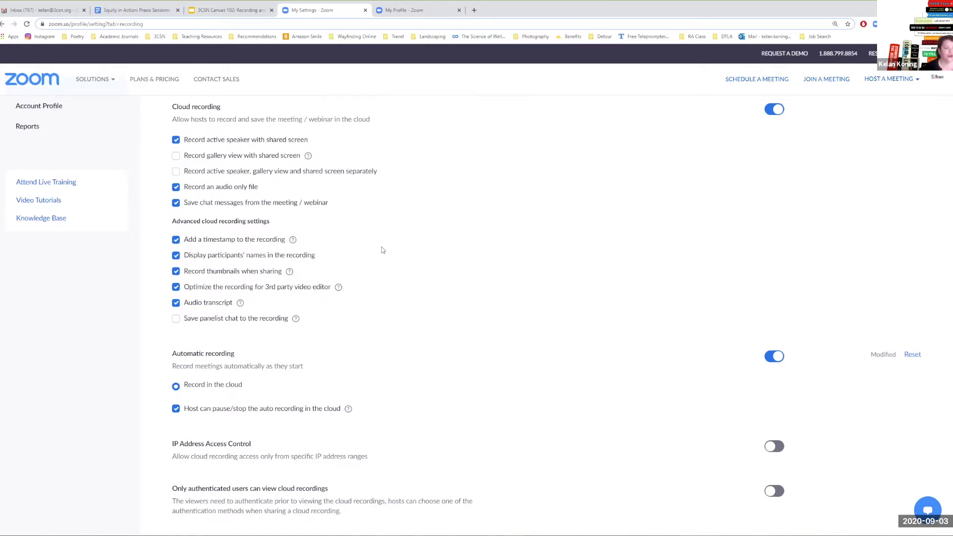
pyautogui.scroll(-1, 383, 250)
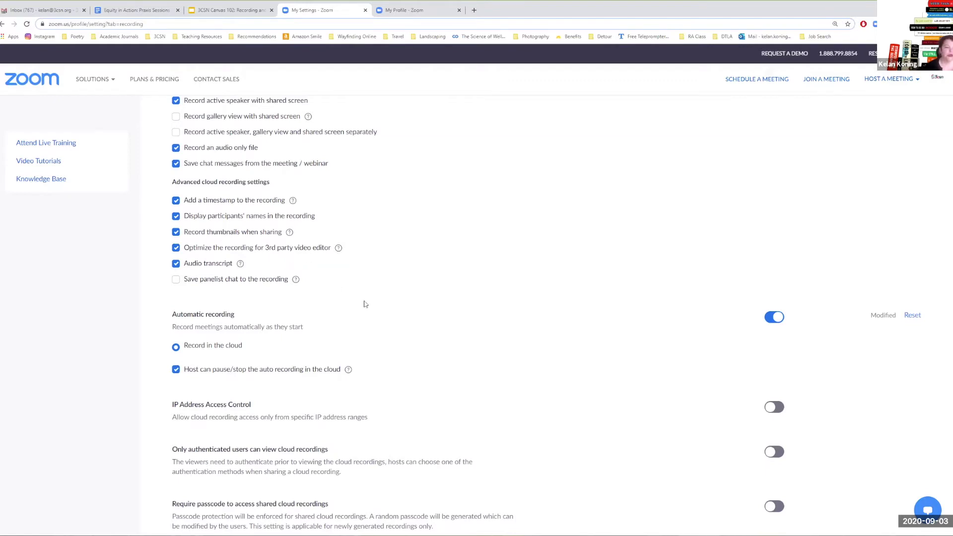
# - Review the remaining recording options down to auto-delete, then return to the 3CSN Canvas 102 slides
pyautogui.scroll(-2, 376, 312)
pyautogui.scroll(2, 376, 313)
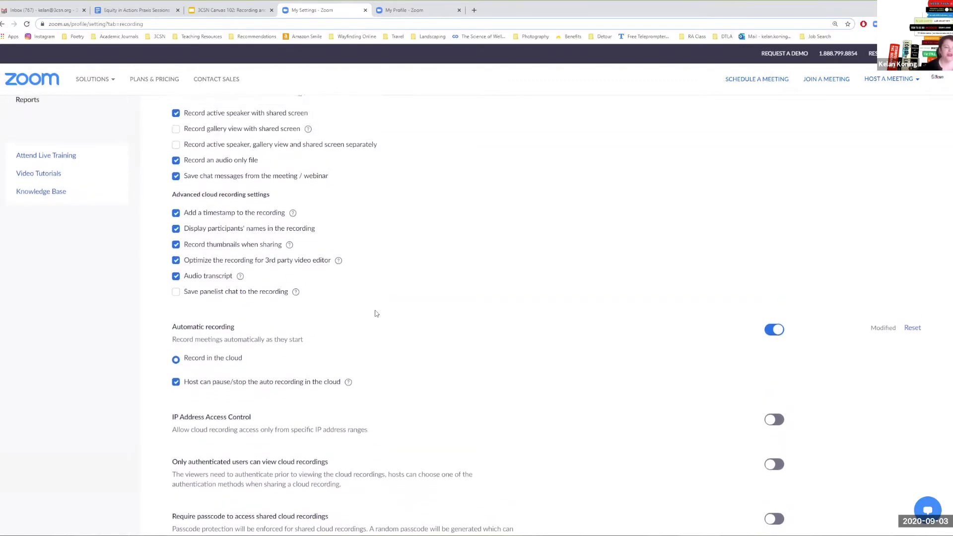
pyautogui.scroll(-3, 451, 349)
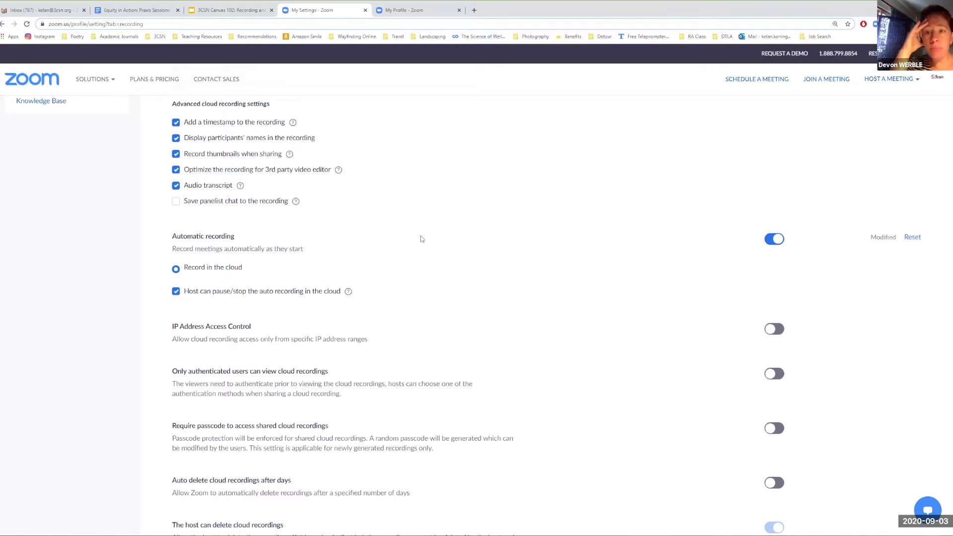
pyautogui.scroll(-2, 421, 239)
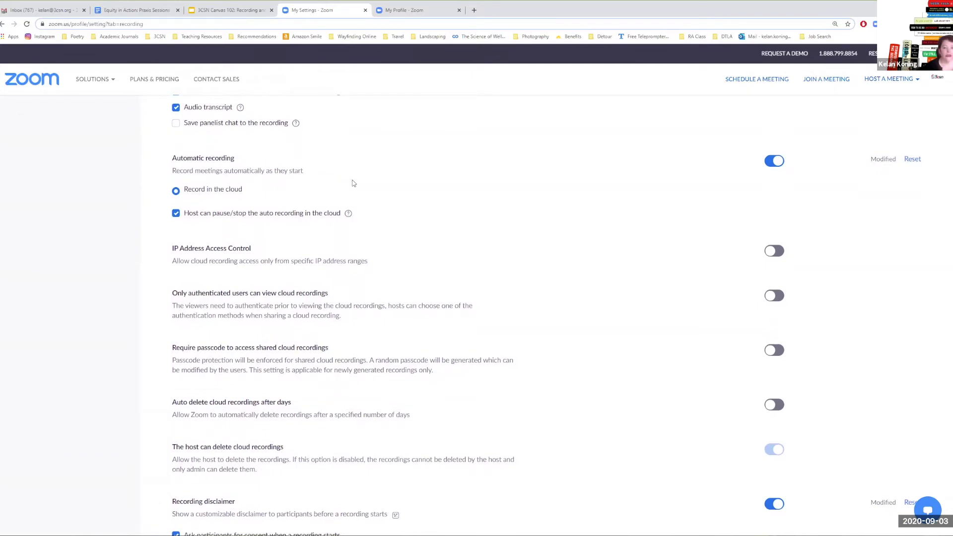
pyautogui.click(231, 11)
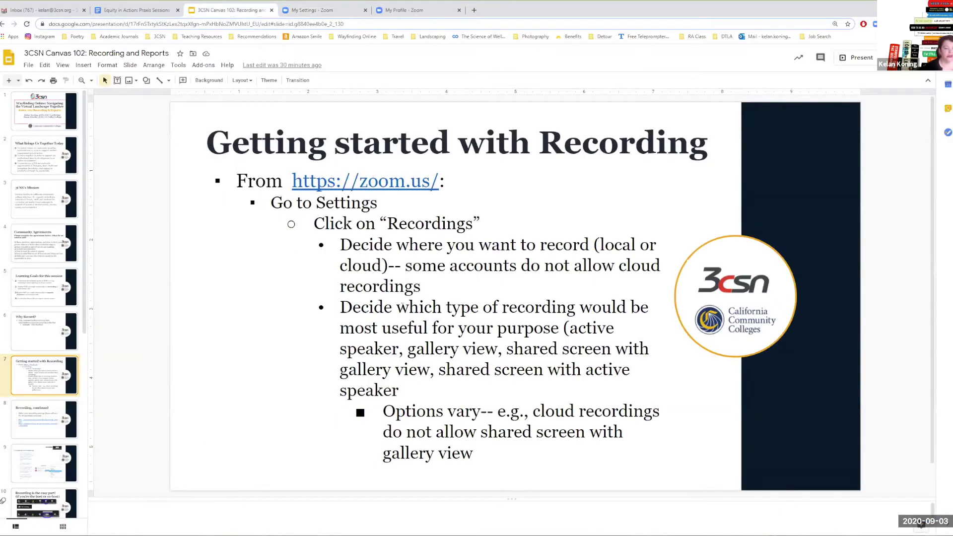
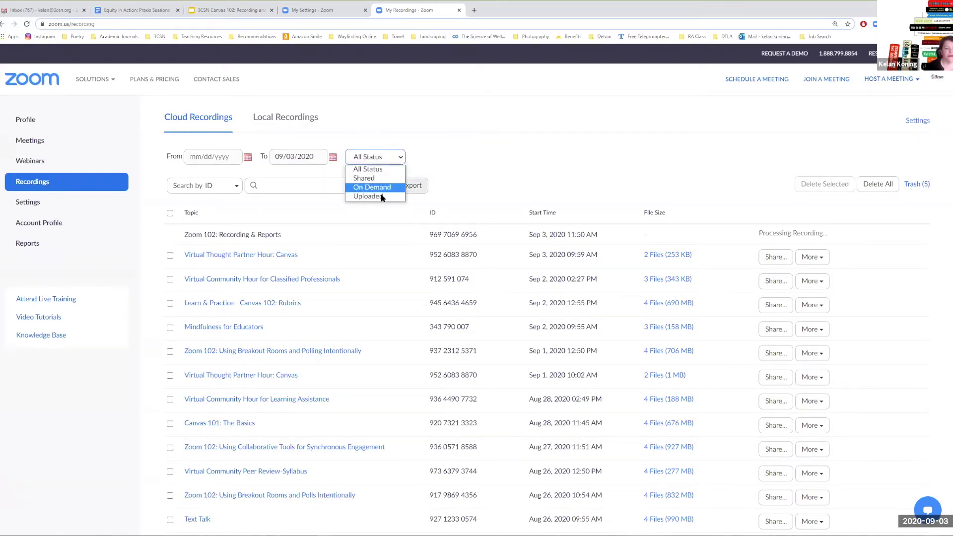
# - Check the status filter (left at All Status) and the ID/Topic/Keyword search options, then view Local Recordings
pyautogui.click(457, 158)
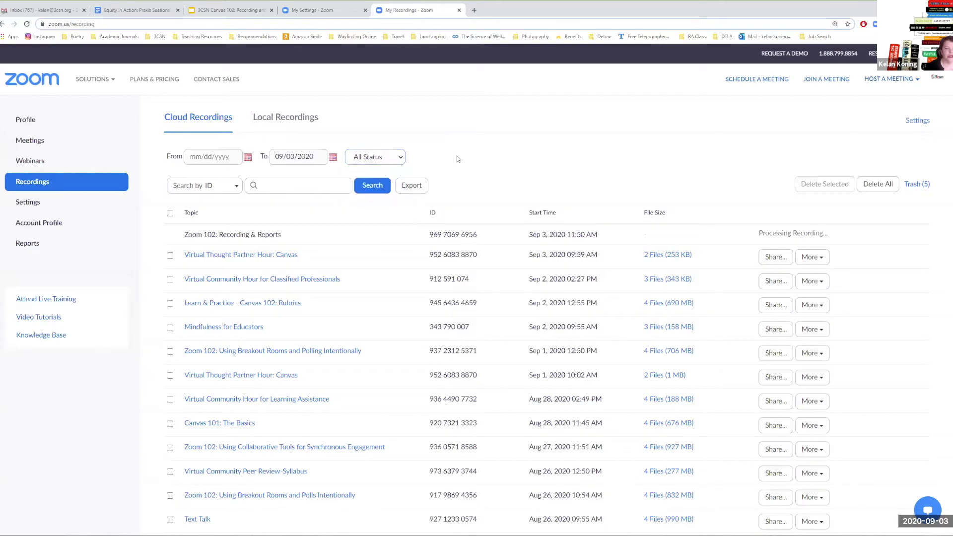
pyautogui.click(390, 156)
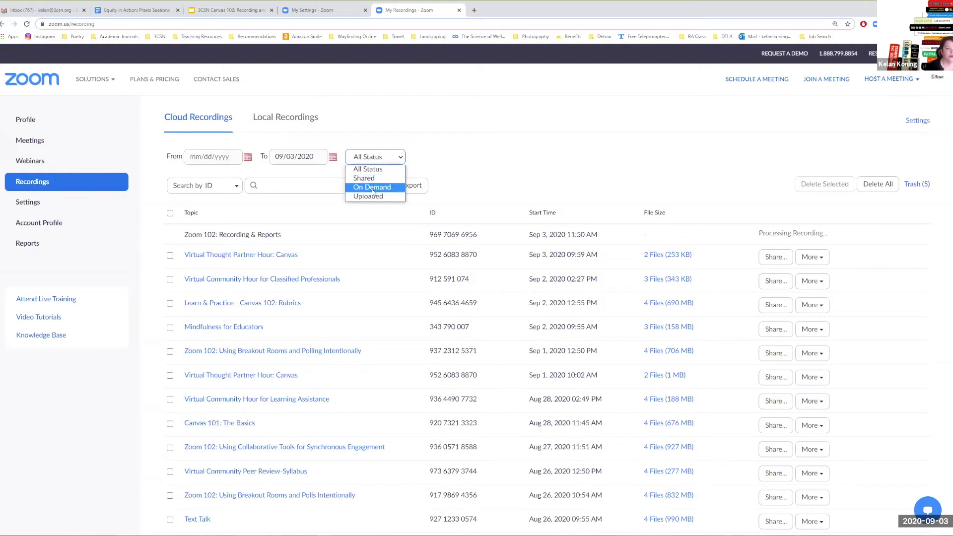
pyautogui.click(502, 147)
pyautogui.click(233, 188)
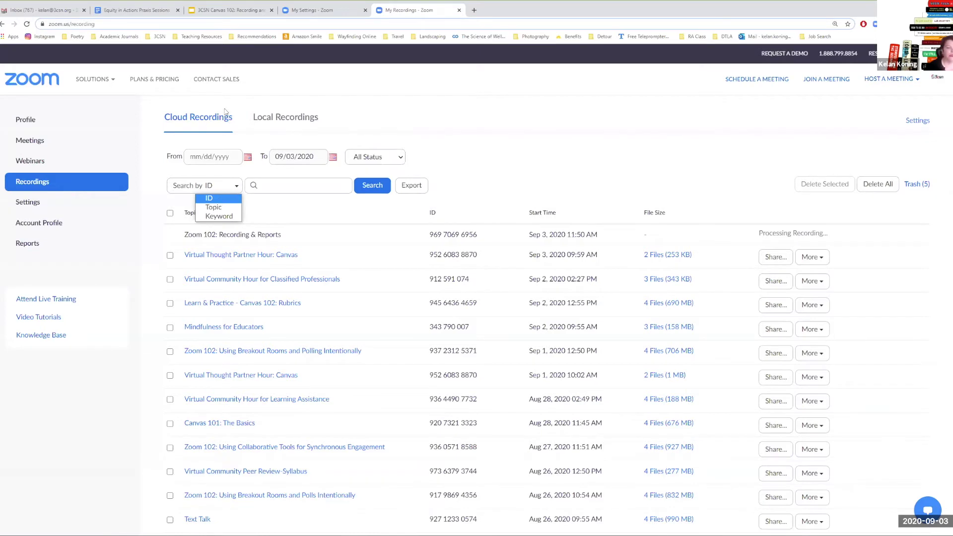
pyautogui.click(296, 118)
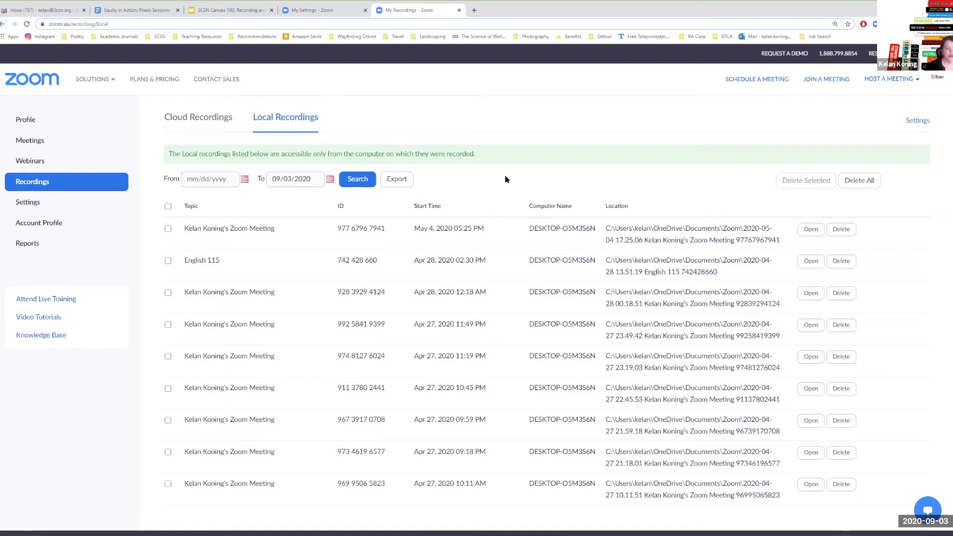
# - Switch between the Cloud Recordings and Local Recordings lists, finishing on Cloud Recordings
pyautogui.click(210, 119)
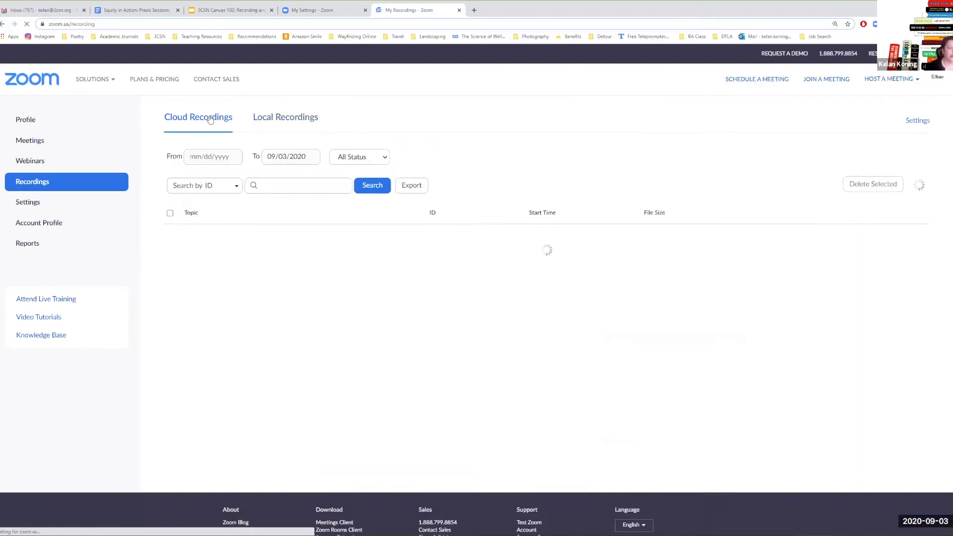
pyautogui.click(303, 119)
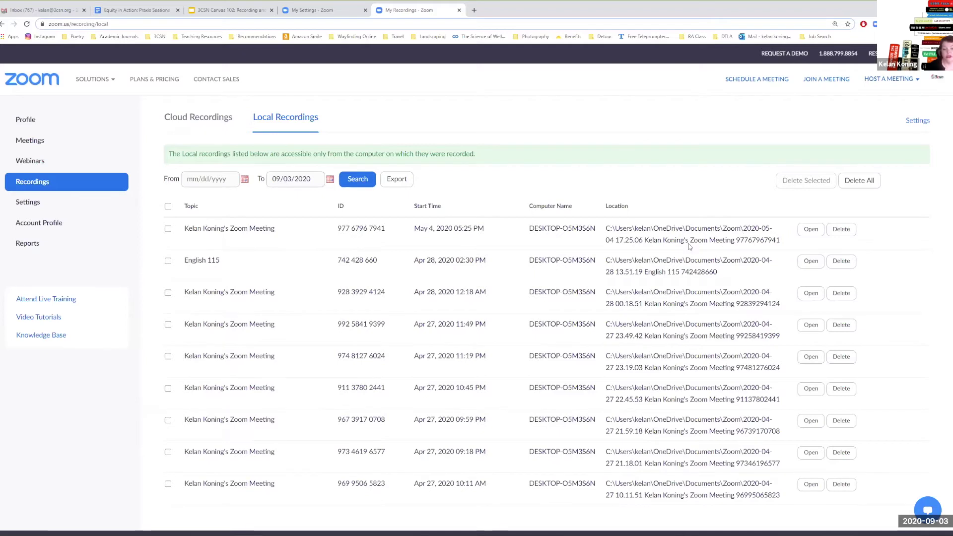
pyautogui.click(199, 120)
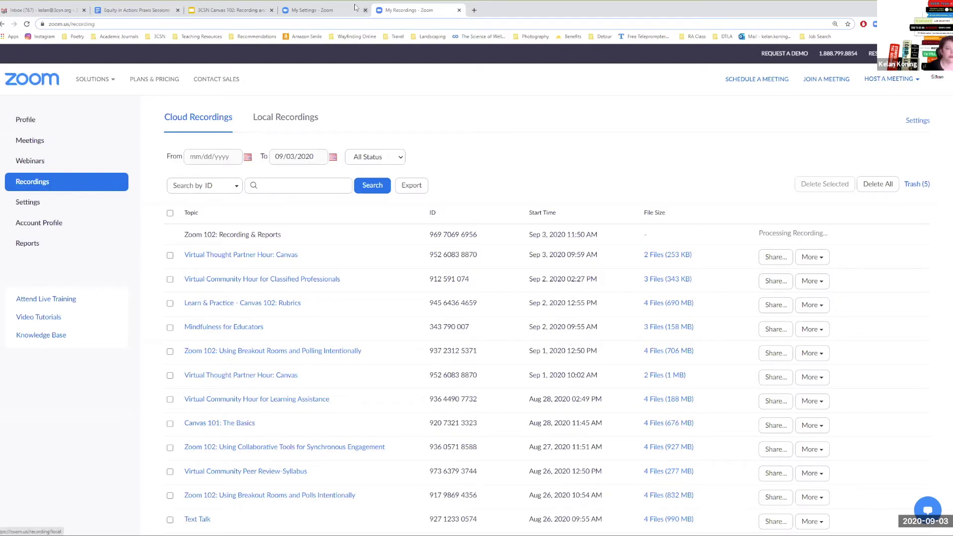
# - Return to the '3CSN Canvas 102' Google Slides deck on the Locate Your Recordings slide
pyautogui.click(238, 13)
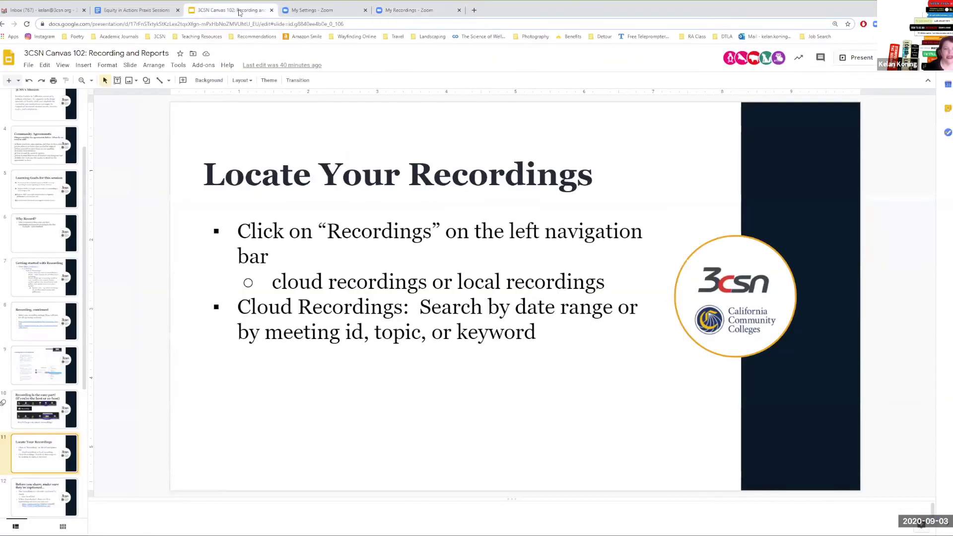
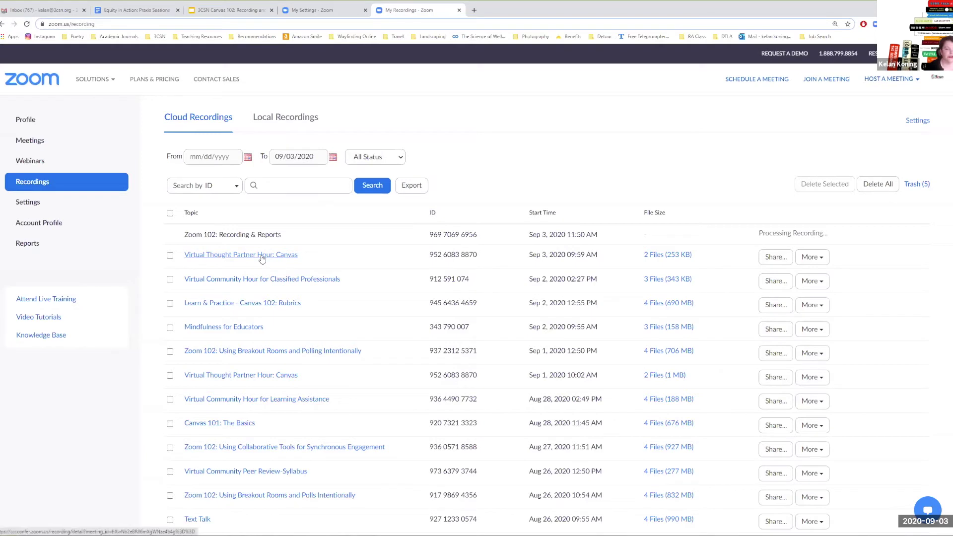
# - Open the Virtual Thought Partner Hour: Canvas recording and bring up its Share settings
pyautogui.click(262, 258)
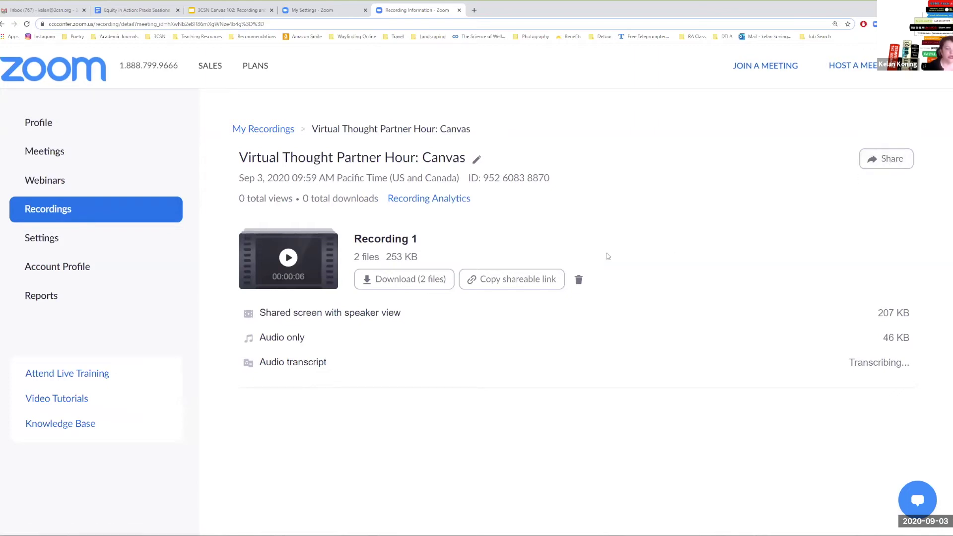
pyautogui.click(872, 159)
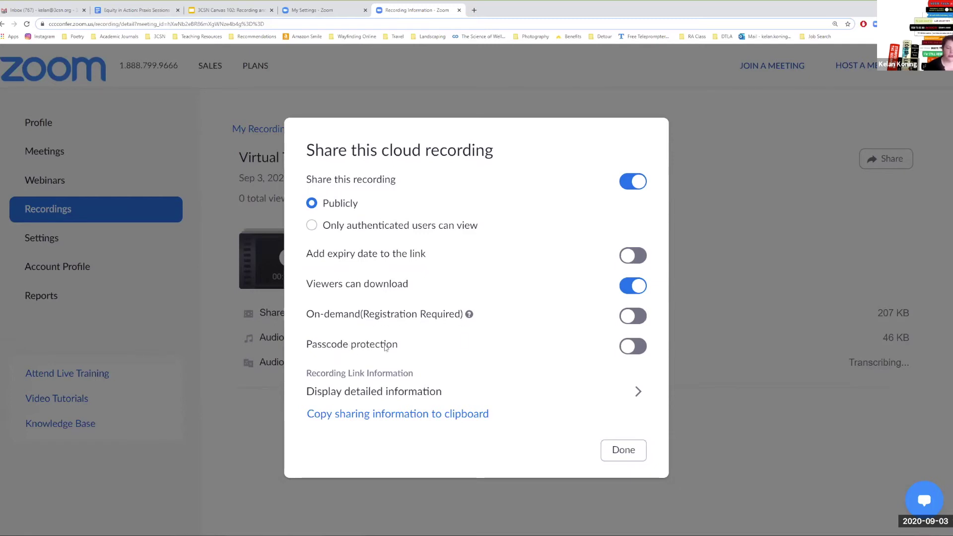
# - Enable passcode protection and save a passcode with letters, a number and a special character
pyautogui.click(640, 347)
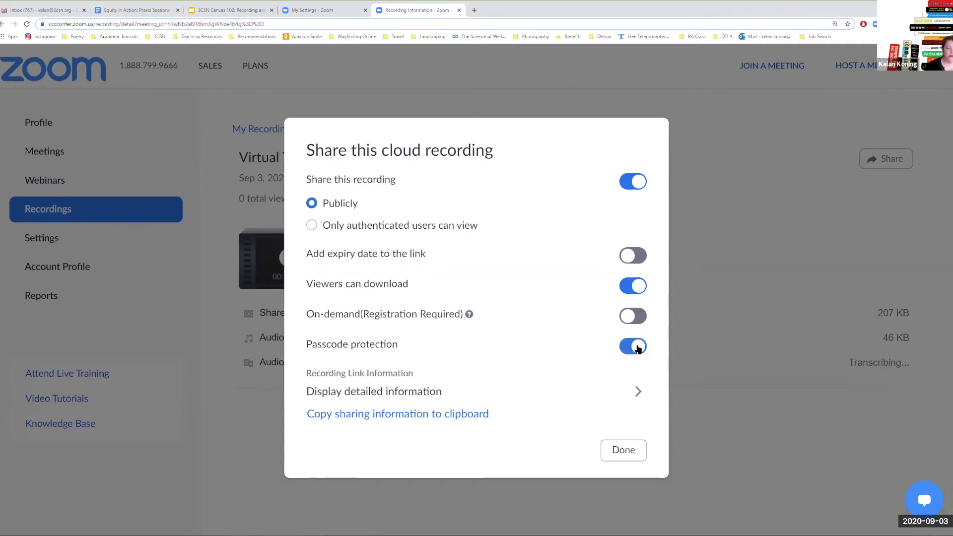
pyautogui.click(455, 351)
pyautogui.click(335, 372)
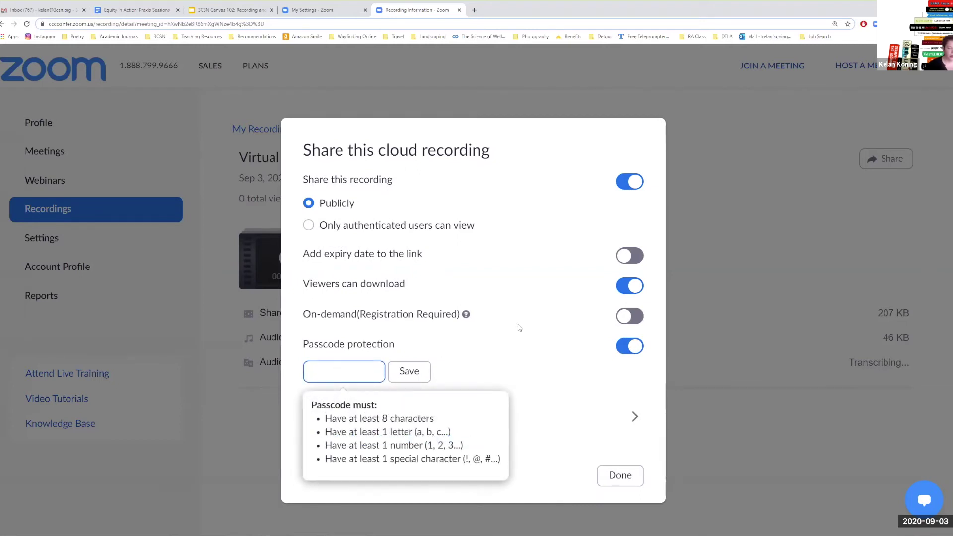
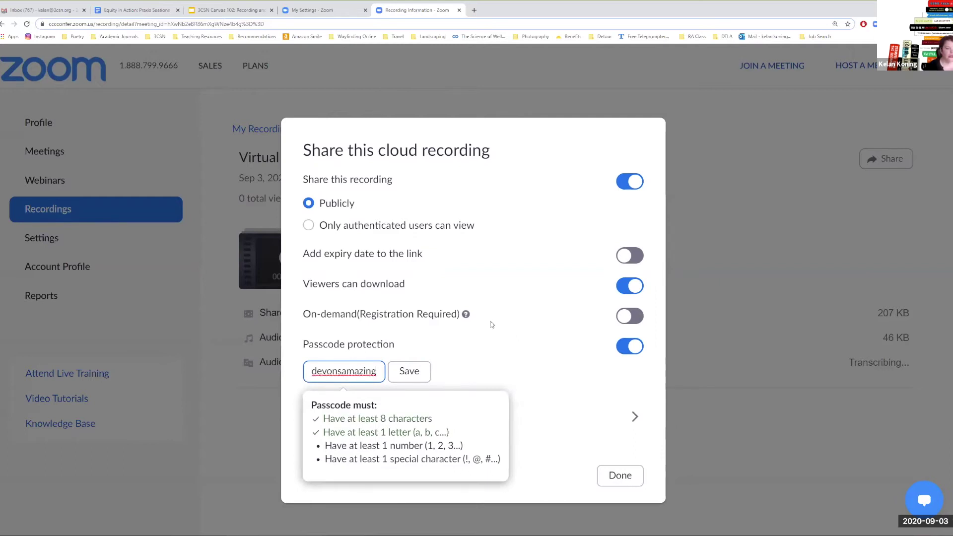
pyautogui.click(406, 373)
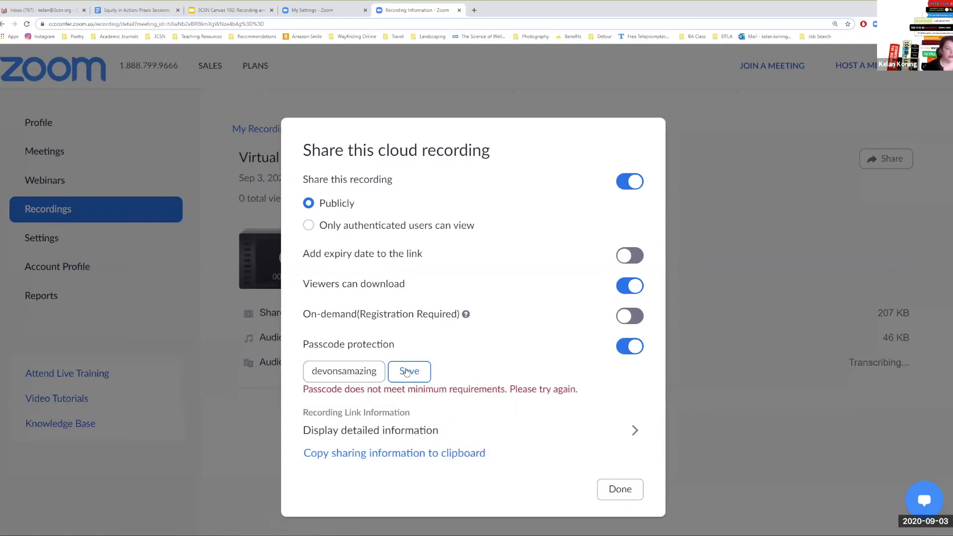
pyautogui.click(375, 372)
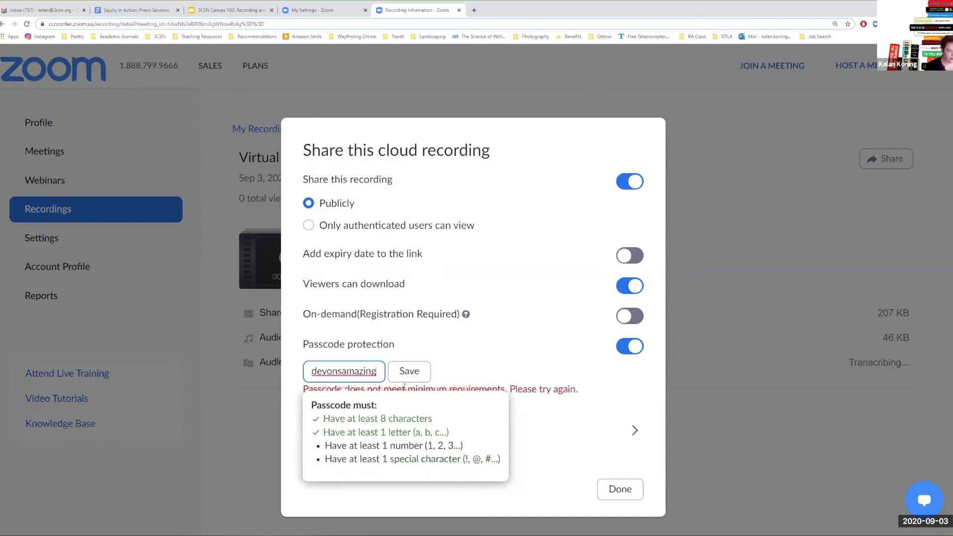
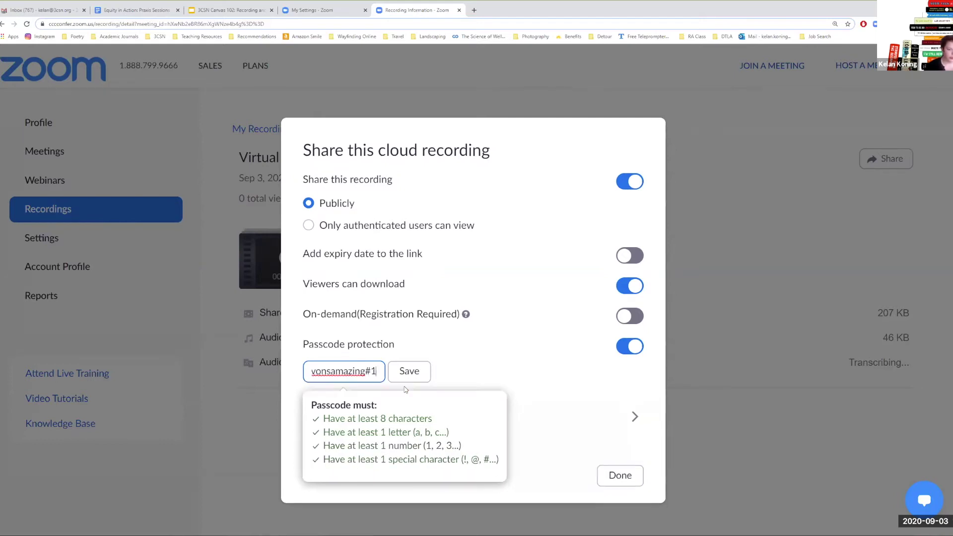
pyautogui.click(407, 373)
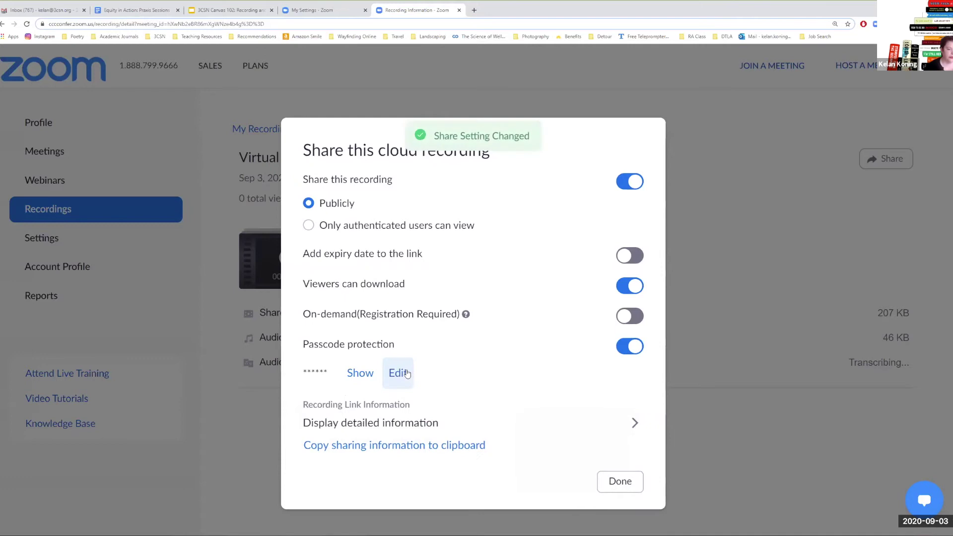
# - Copy the recording's sharing information, including the detailed link text
pyautogui.click(434, 449)
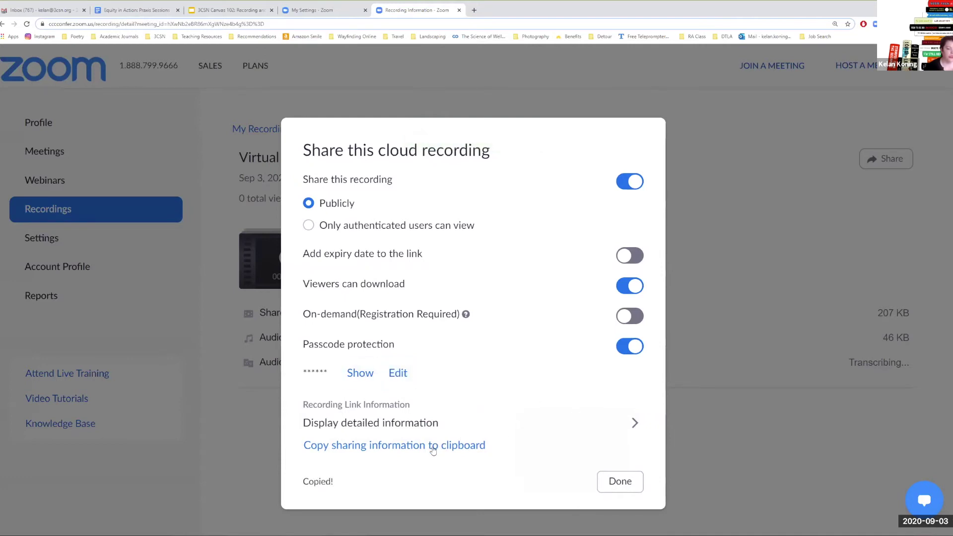
pyautogui.click(632, 422)
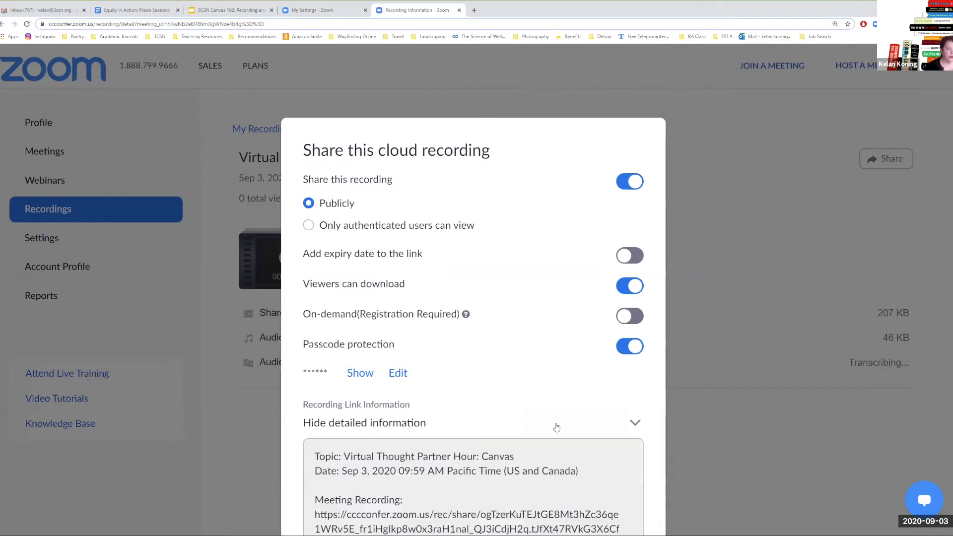
pyautogui.scroll(-3, 497, 420)
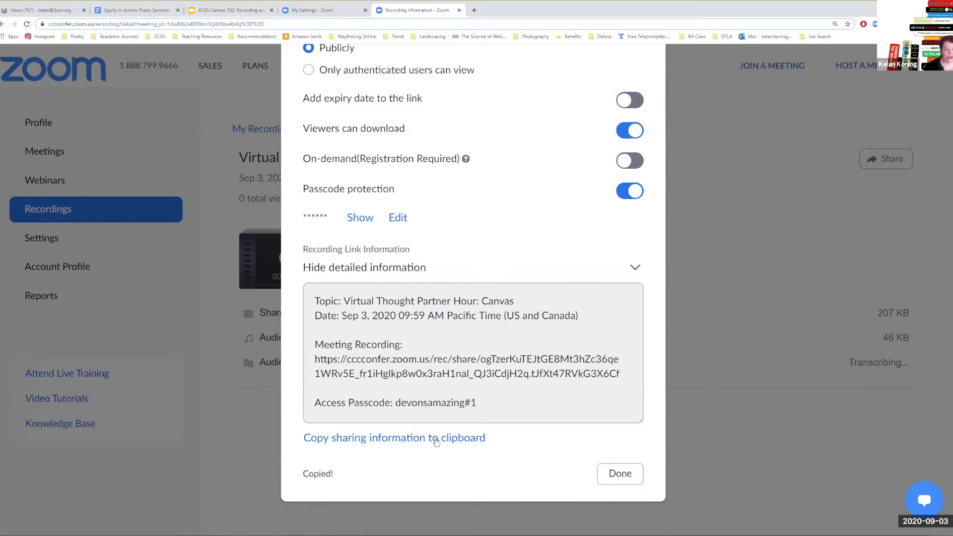
pyautogui.click(436, 442)
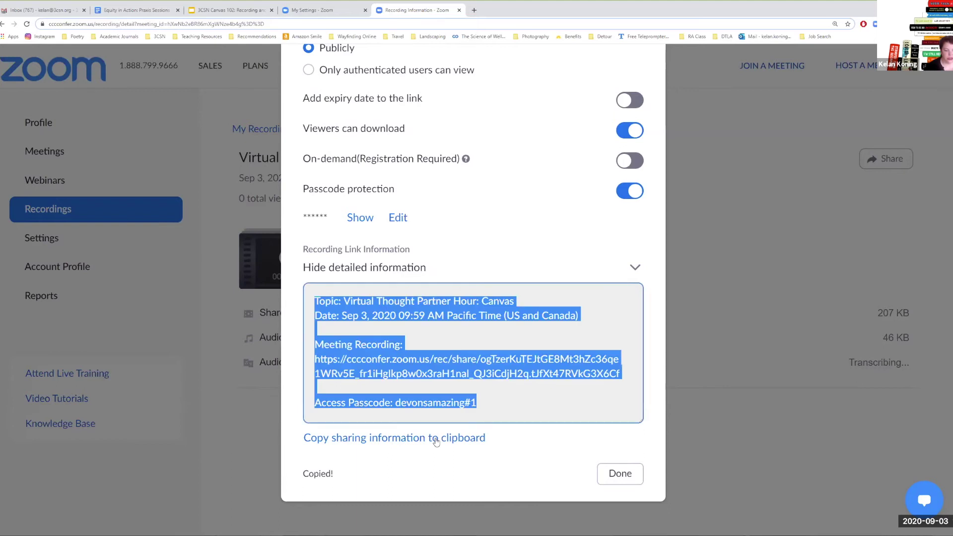
pyautogui.rightClick(413, 374)
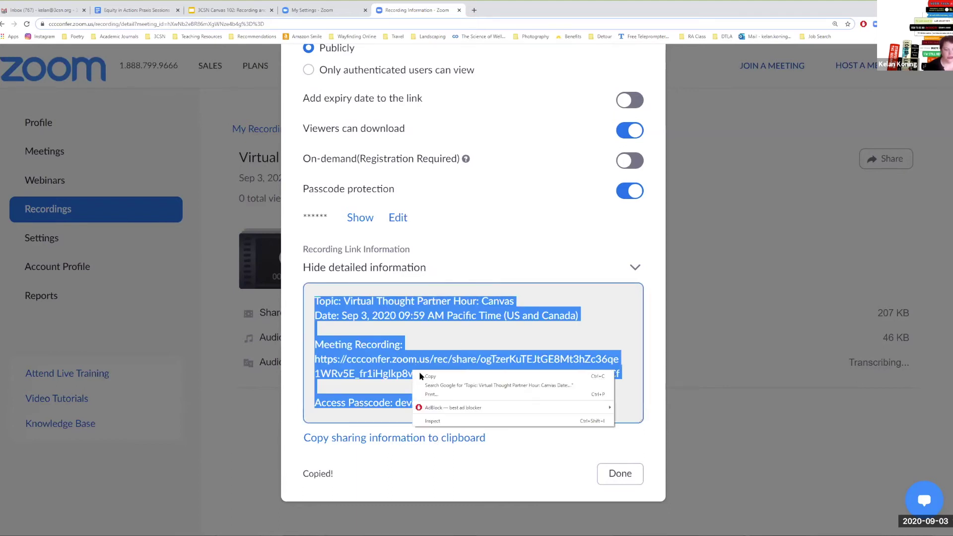
pyautogui.click(420, 376)
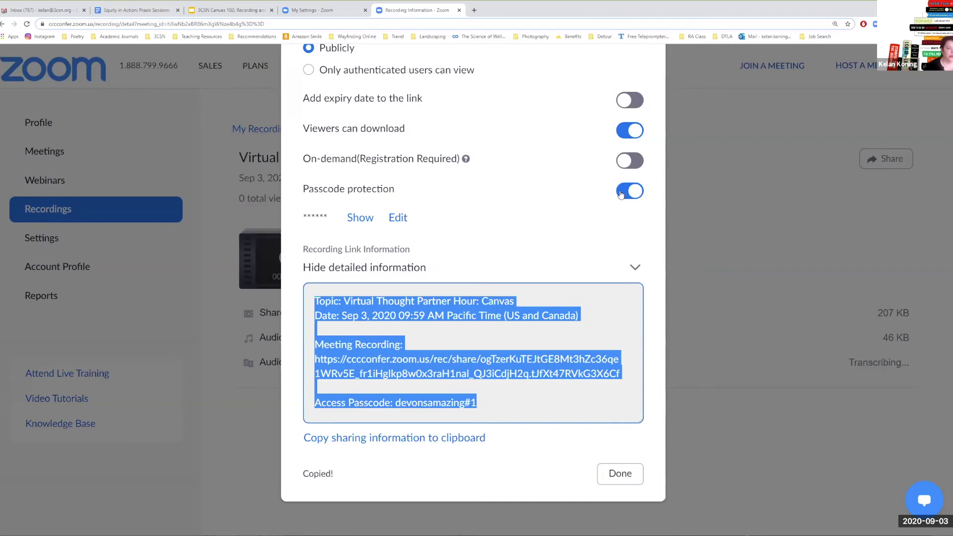
# - Turn passcode protection back off and close the share settings
pyautogui.click(399, 217)
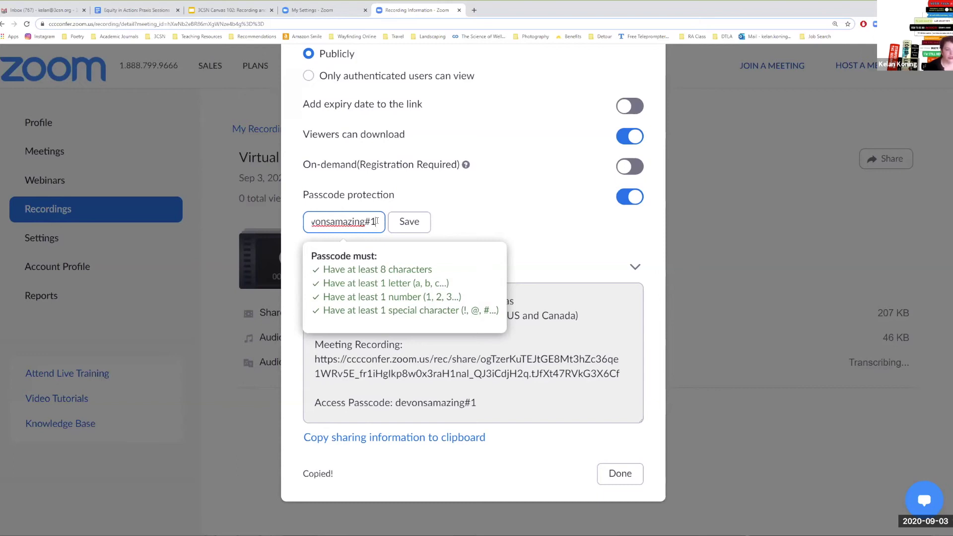
pyautogui.click(564, 221)
pyautogui.click(627, 201)
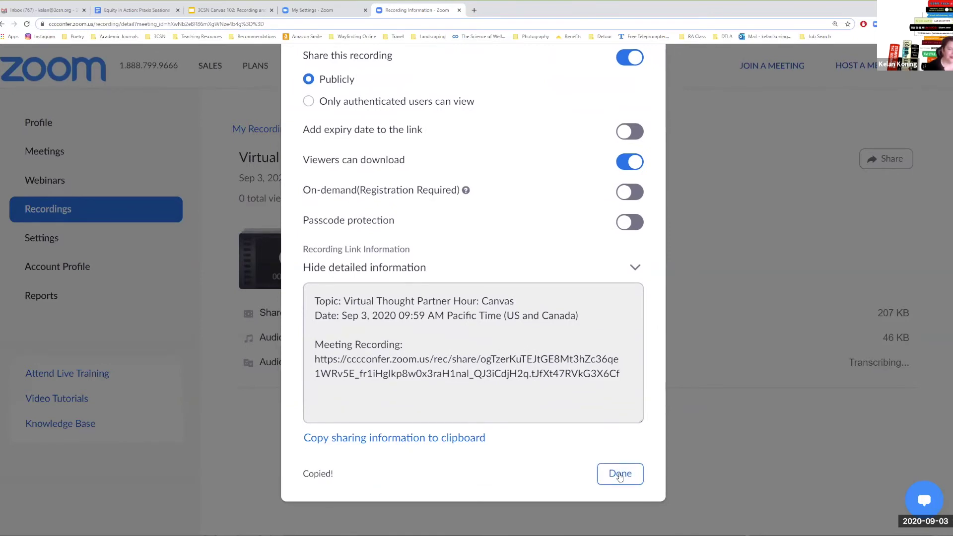
pyautogui.click(620, 475)
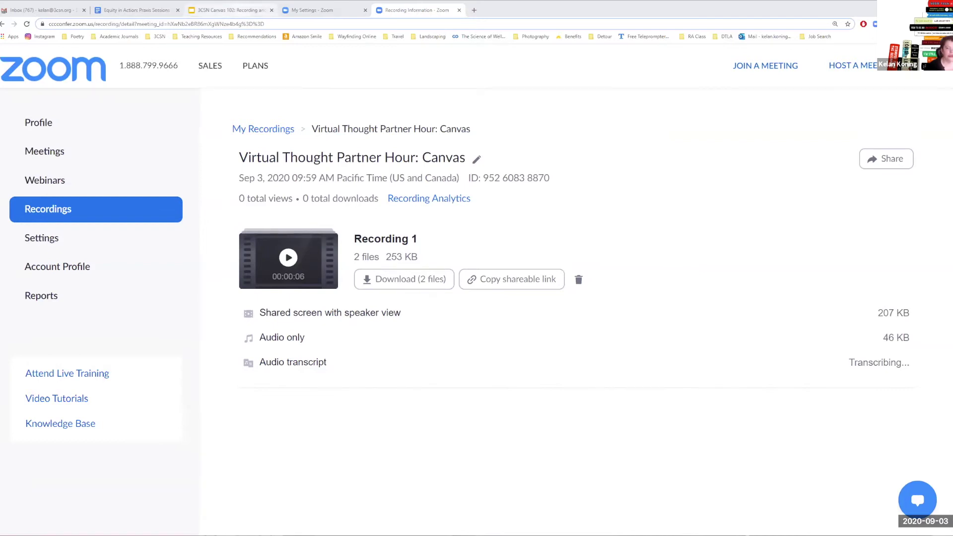
pyautogui.click(239, 10)
# - Copy the 3CSN Canvas 102 presentation's share link, then return to the Zoom recording page
pyautogui.click(911, 57)
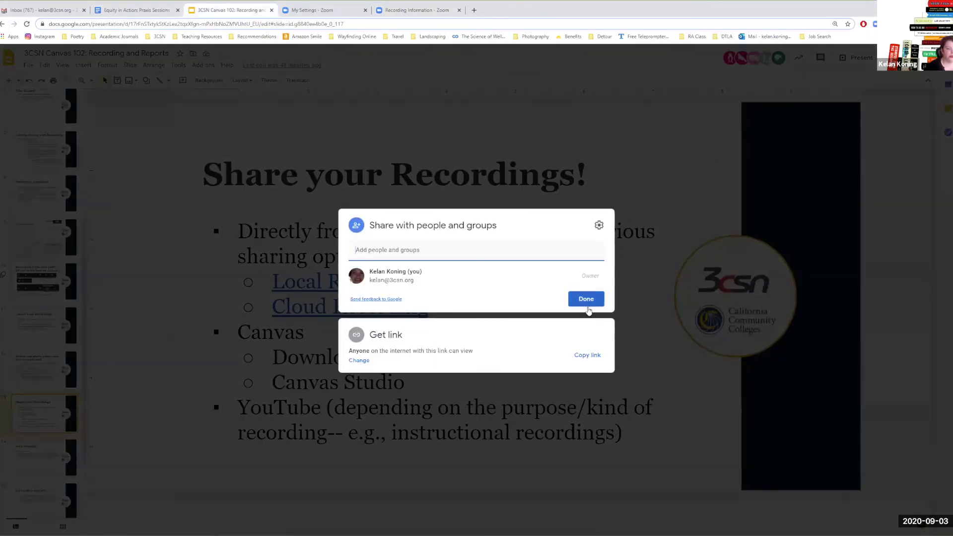
pyautogui.click(582, 356)
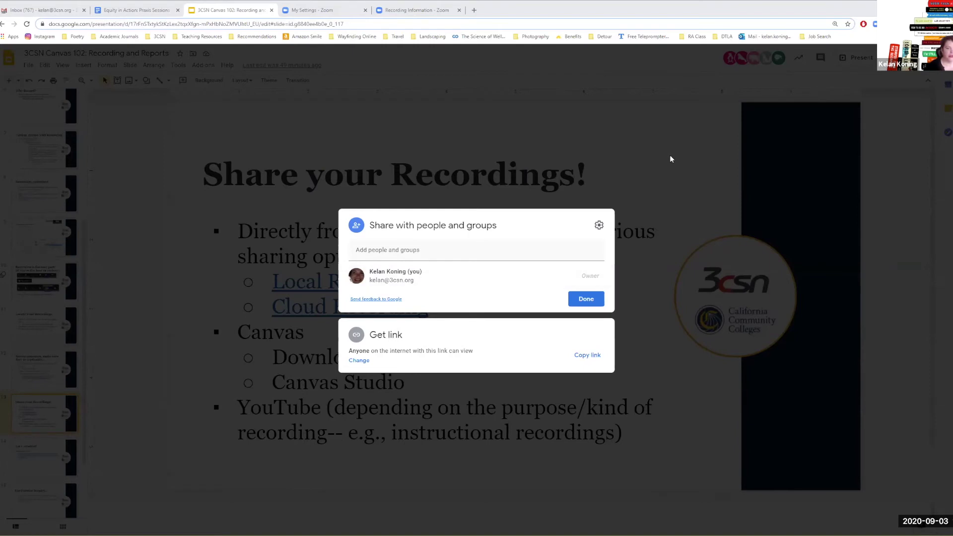
pyautogui.click(583, 301)
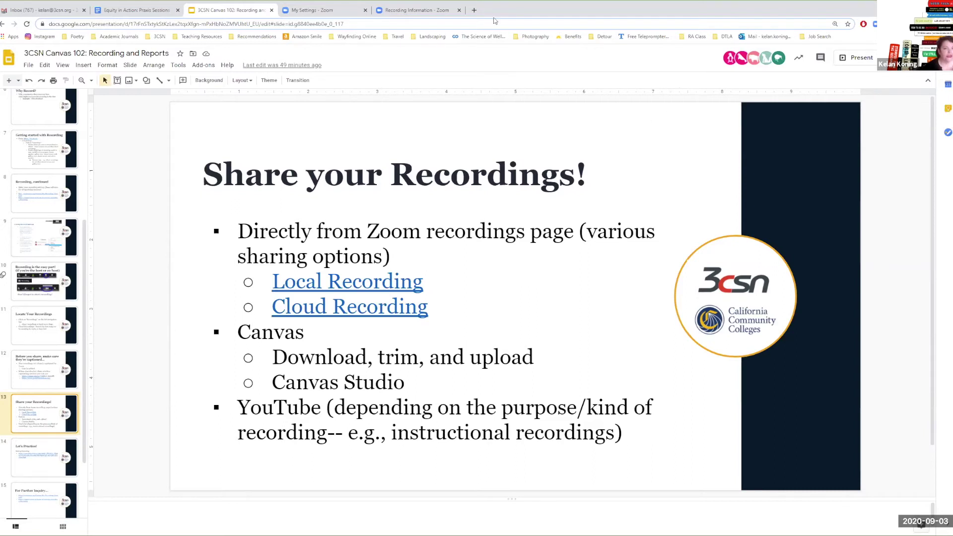
pyautogui.click(426, 10)
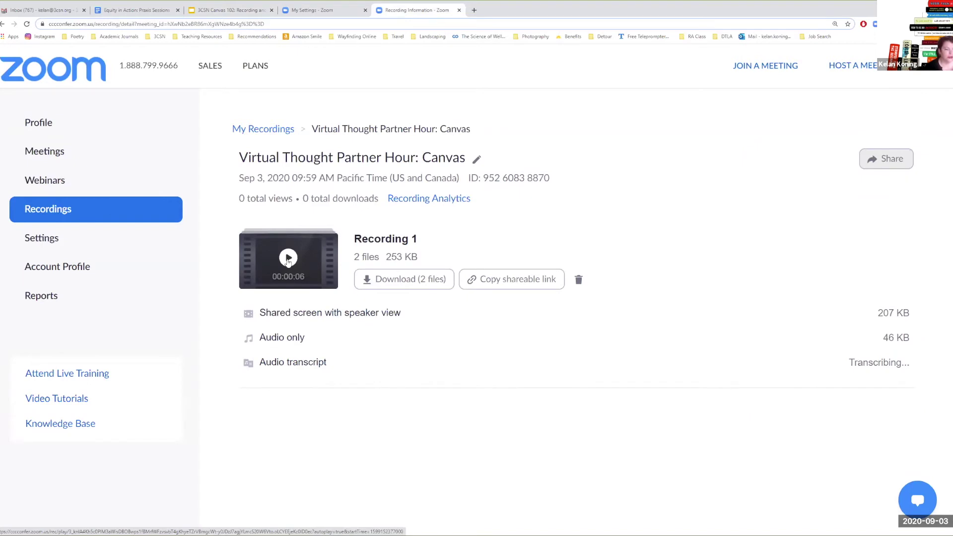
# - Play the Canvas recording, cancel trimming so the playback range stays untrimmed, and return to its details
pyautogui.click(288, 259)
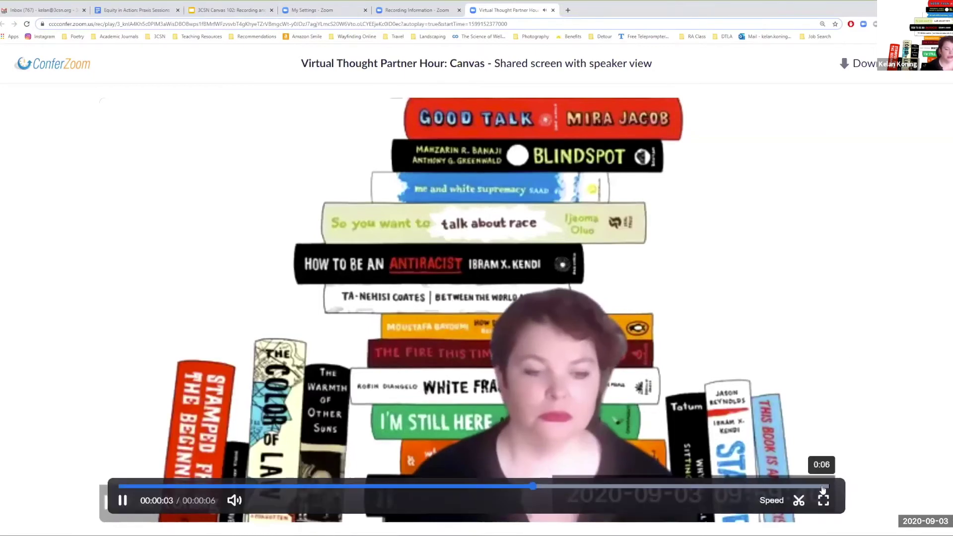
pyautogui.click(798, 501)
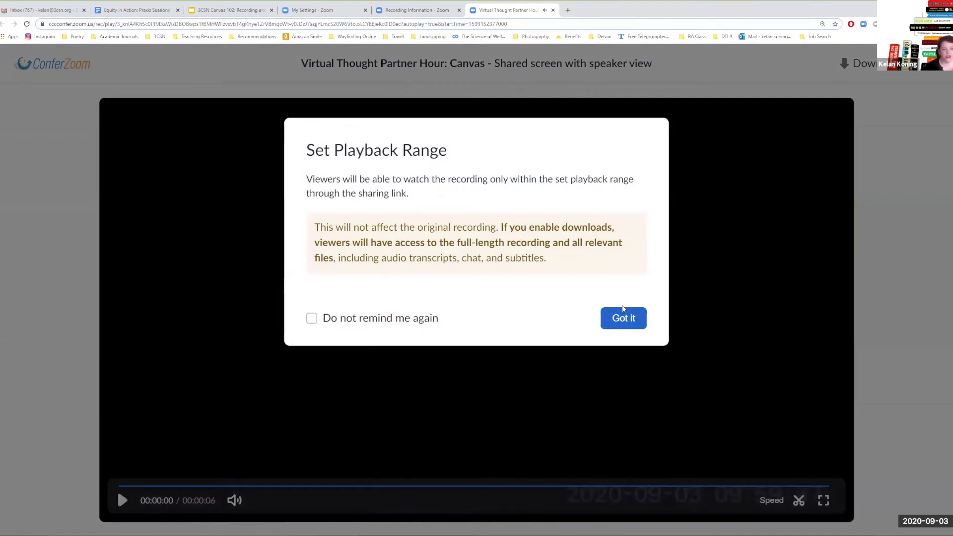
pyautogui.click(625, 318)
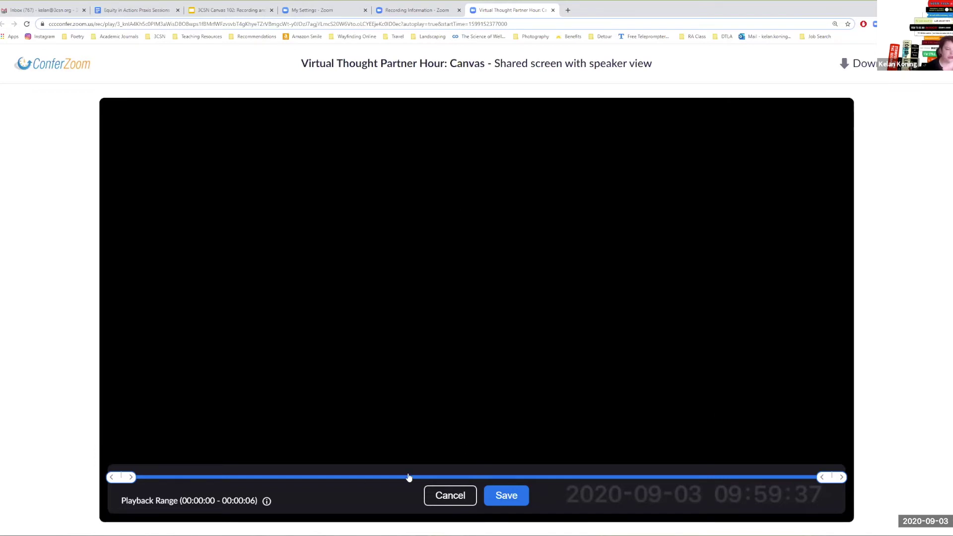
pyautogui.click(444, 504)
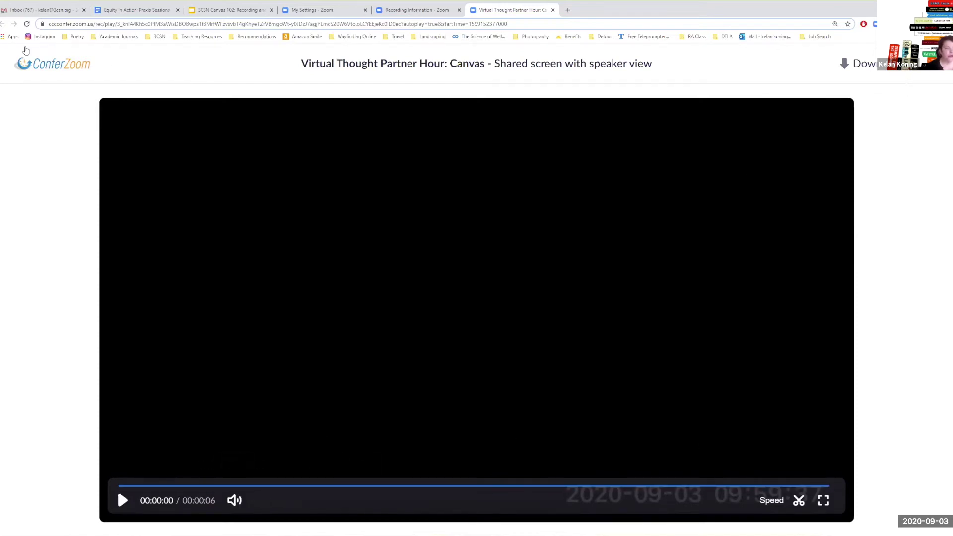
pyautogui.click(414, 11)
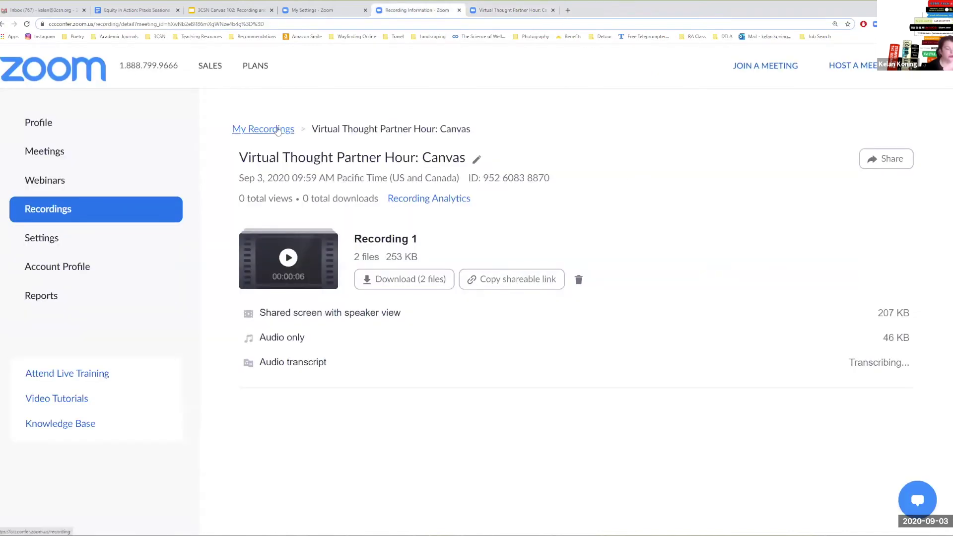
# - Open Learn & Practice - Canvas 102: Rubrics, play the shared screen with speaker view file, and pause it
pyautogui.click(278, 129)
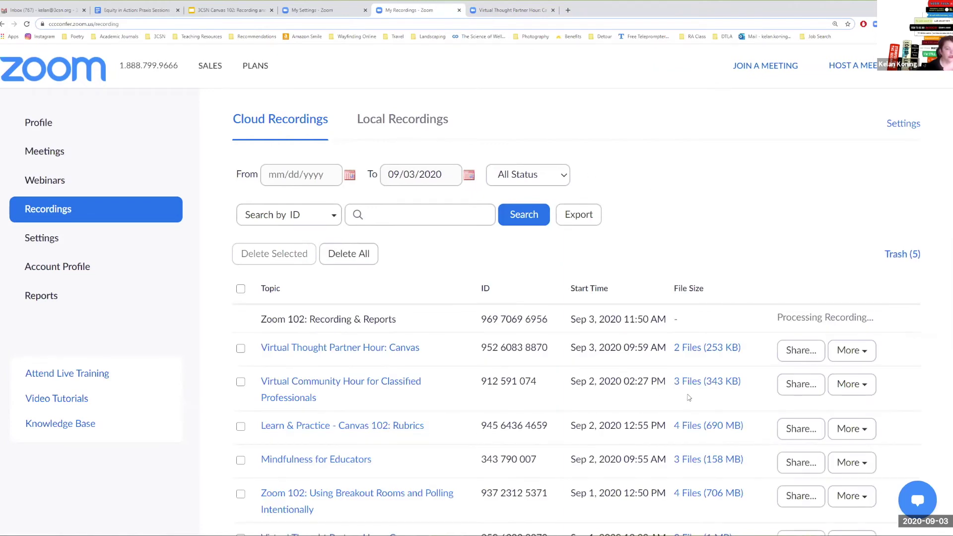
pyautogui.scroll(-2, 688, 377)
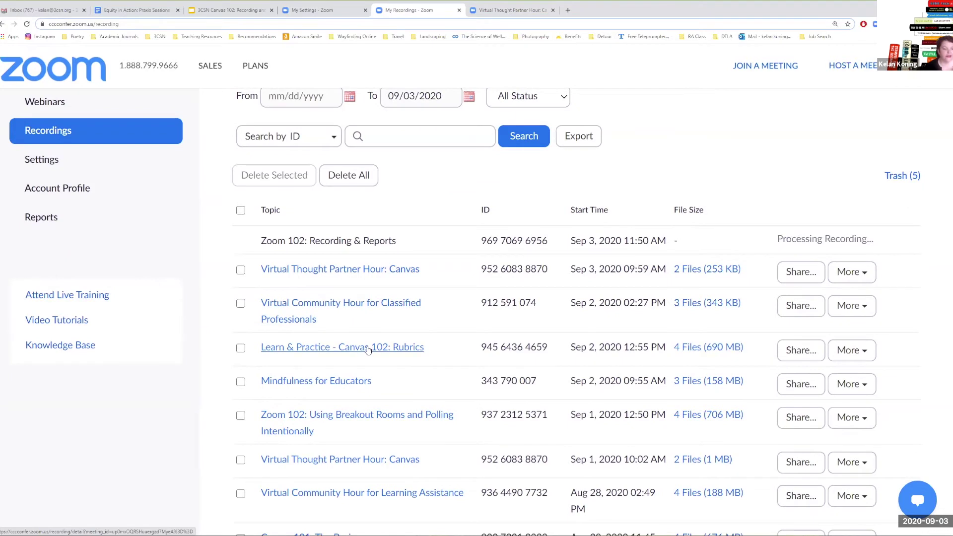
pyautogui.click(368, 349)
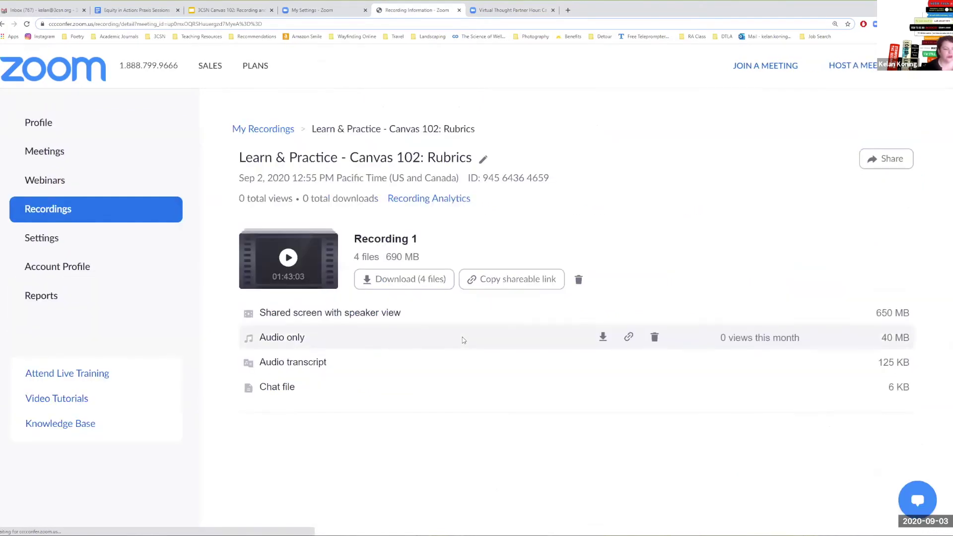
pyautogui.click(364, 314)
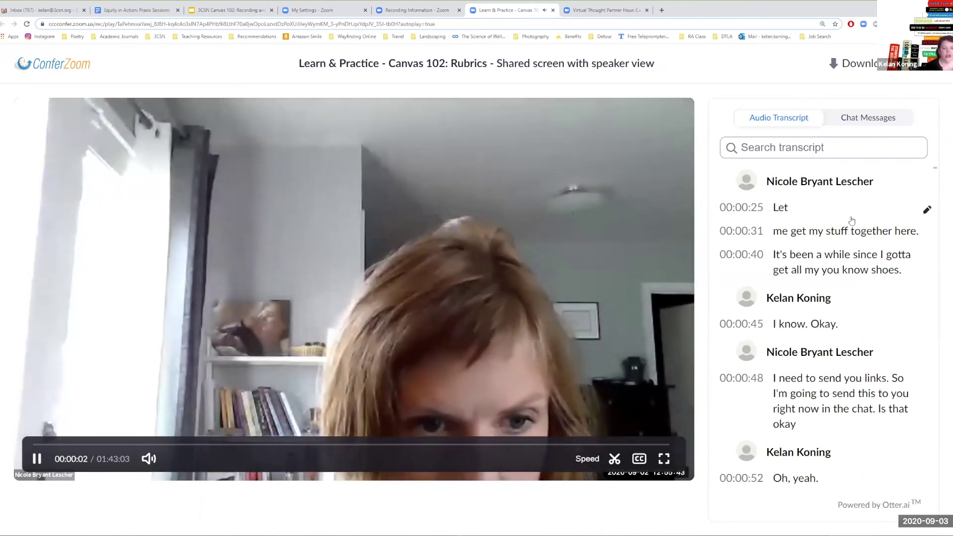
pyautogui.scroll(-3, 849, 219)
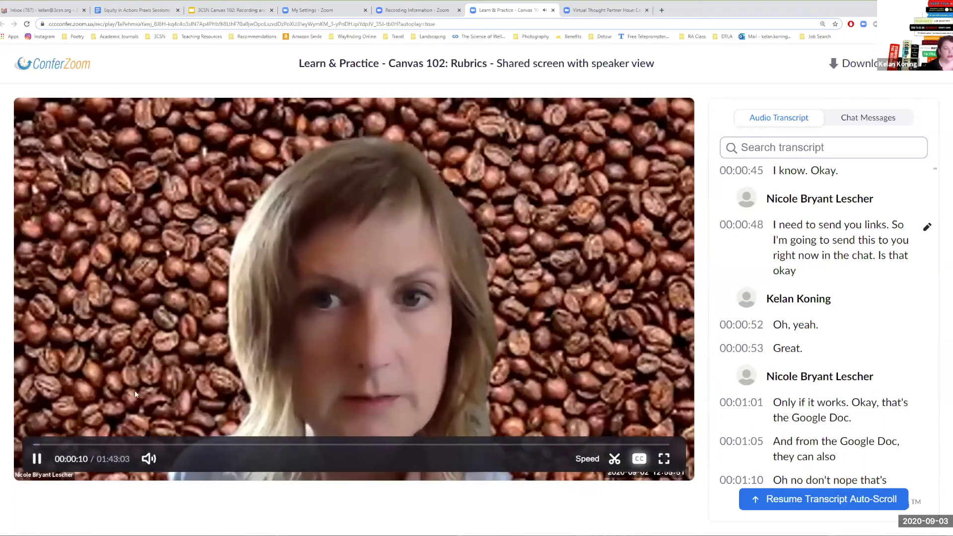
pyautogui.click(37, 458)
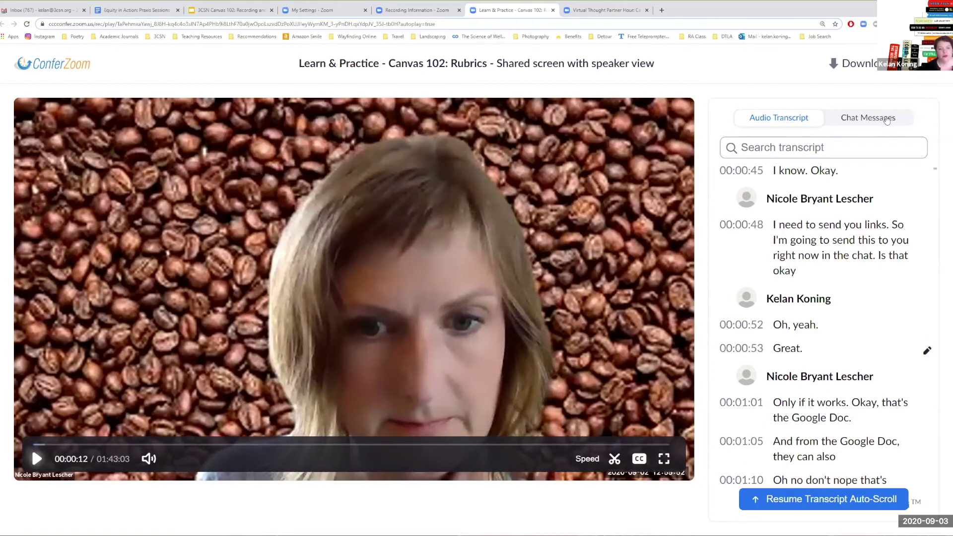
# - Show the meeting's chat messages and scroll through them
pyautogui.click(881, 117)
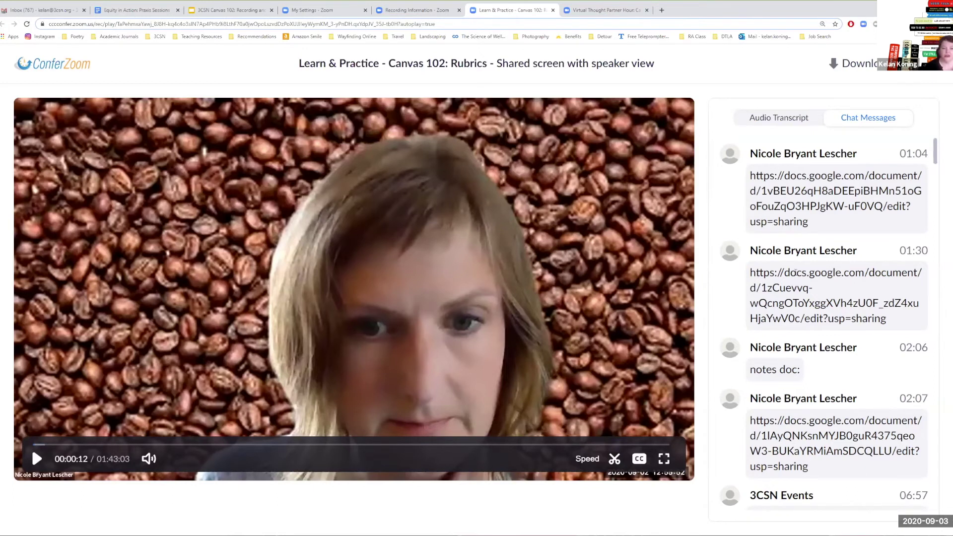
pyautogui.scroll(-3, 797, 412)
pyautogui.scroll(-9, 797, 412)
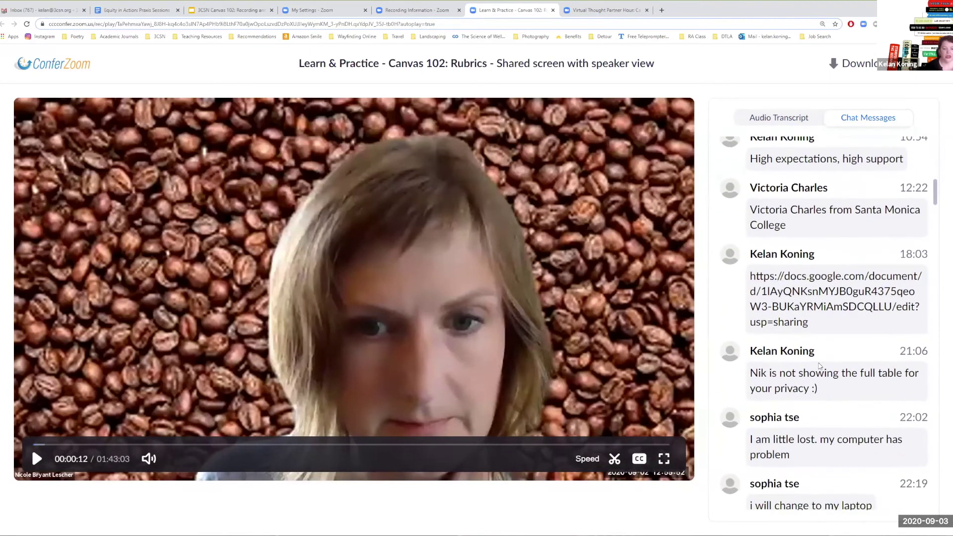
pyautogui.scroll(-4, 821, 367)
pyautogui.scroll(-1, 820, 366)
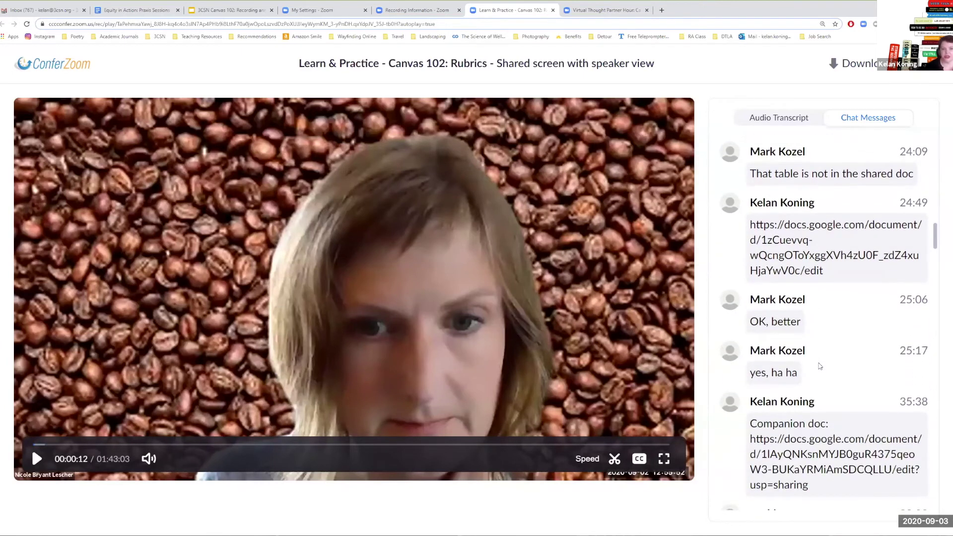
pyautogui.scroll(-5, 820, 366)
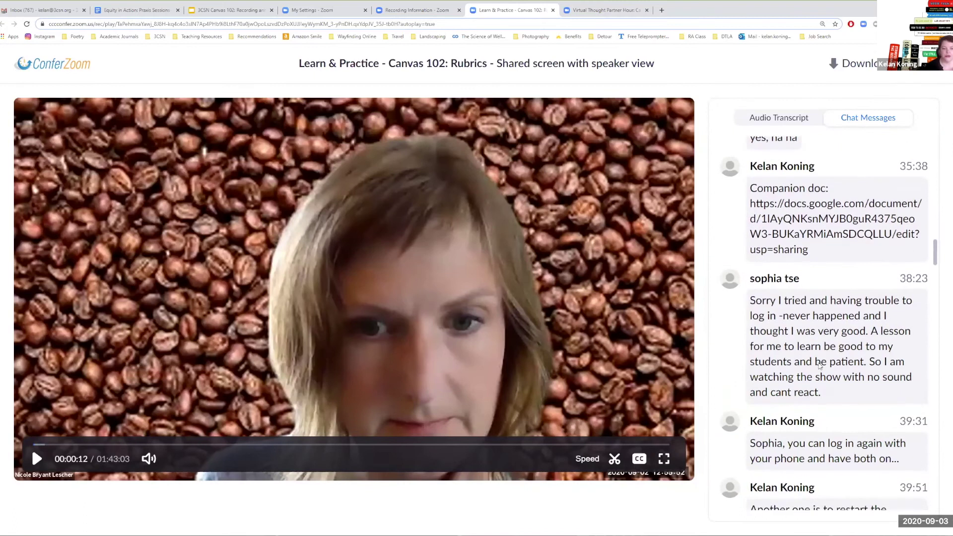
pyautogui.scroll(11, 820, 367)
pyautogui.scroll(12, 819, 362)
pyautogui.scroll(6, 819, 362)
pyautogui.scroll(4, 819, 362)
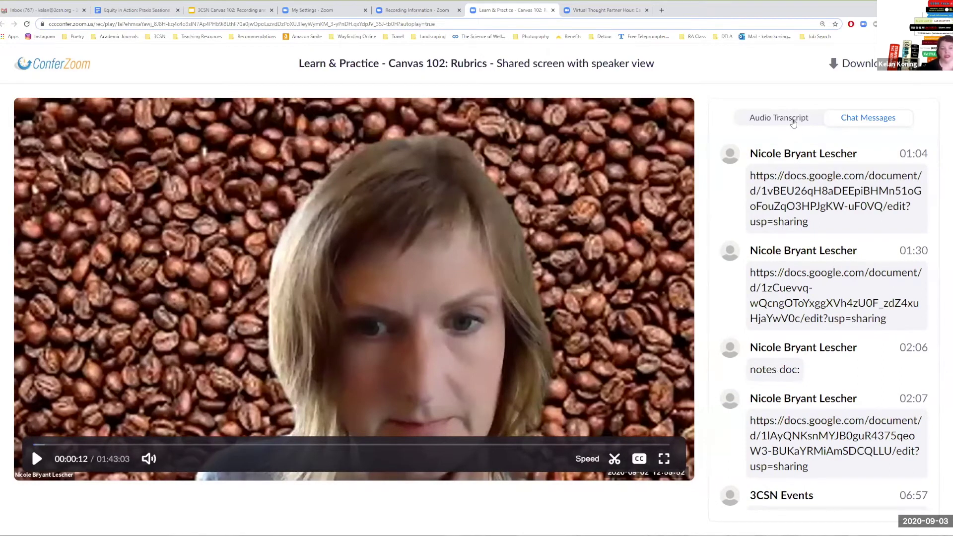
# - Compare the audio transcript with the chat, then jump playback to the 00:01:01 transcript line
pyautogui.click(793, 121)
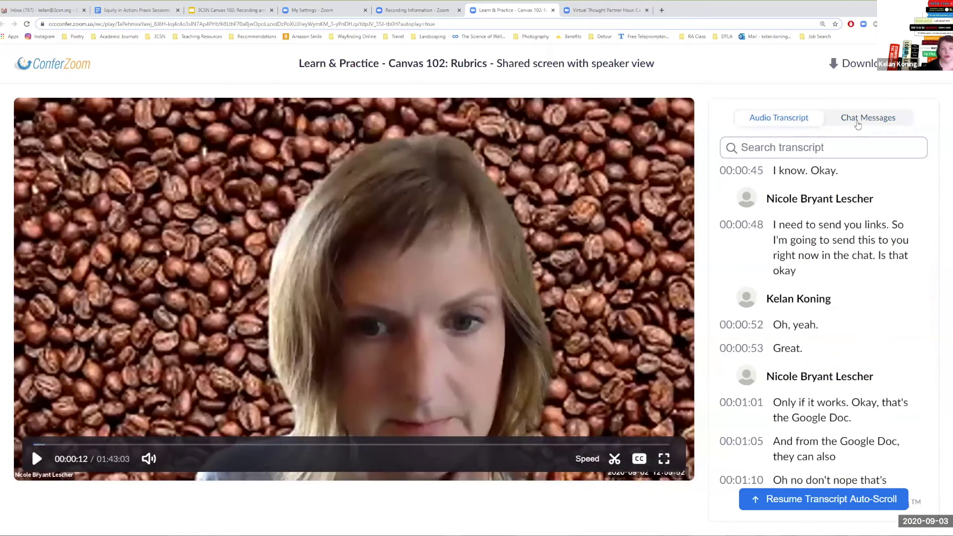
pyautogui.scroll(-4, 824, 323)
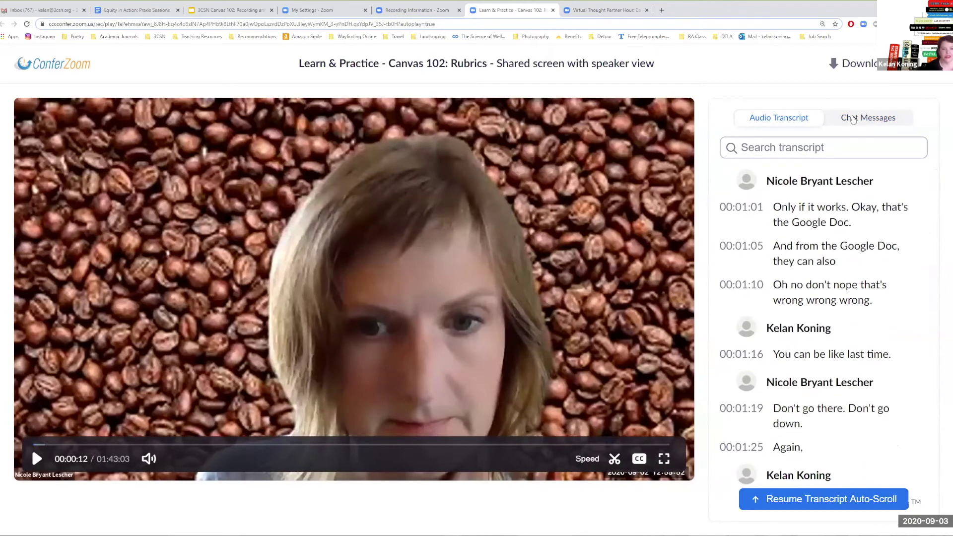
pyautogui.click(852, 119)
pyautogui.scroll(-5, 827, 290)
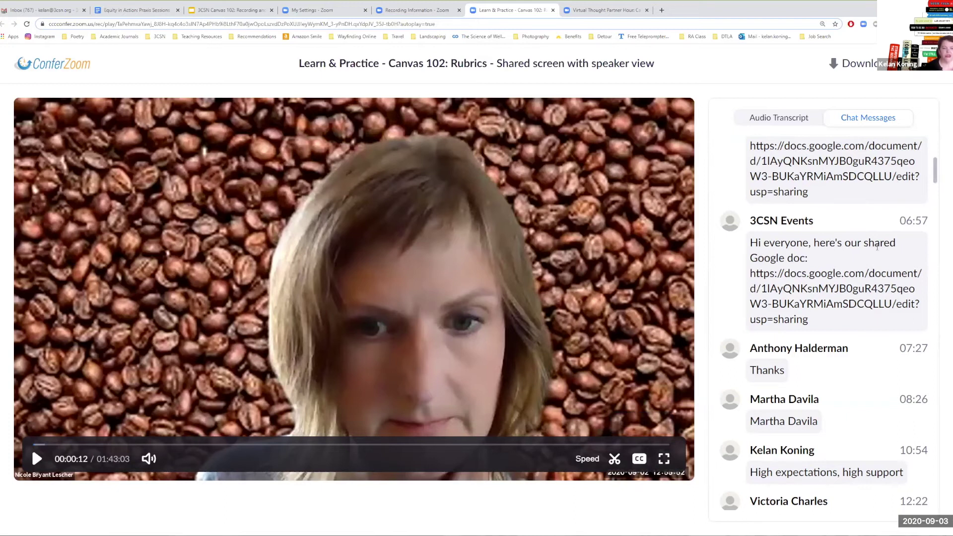
pyautogui.click(807, 123)
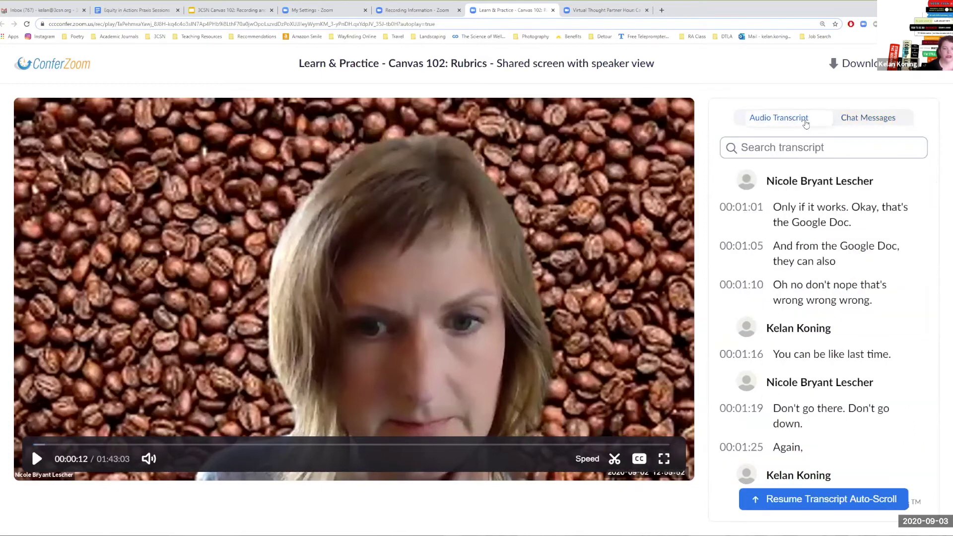
pyautogui.click(873, 221)
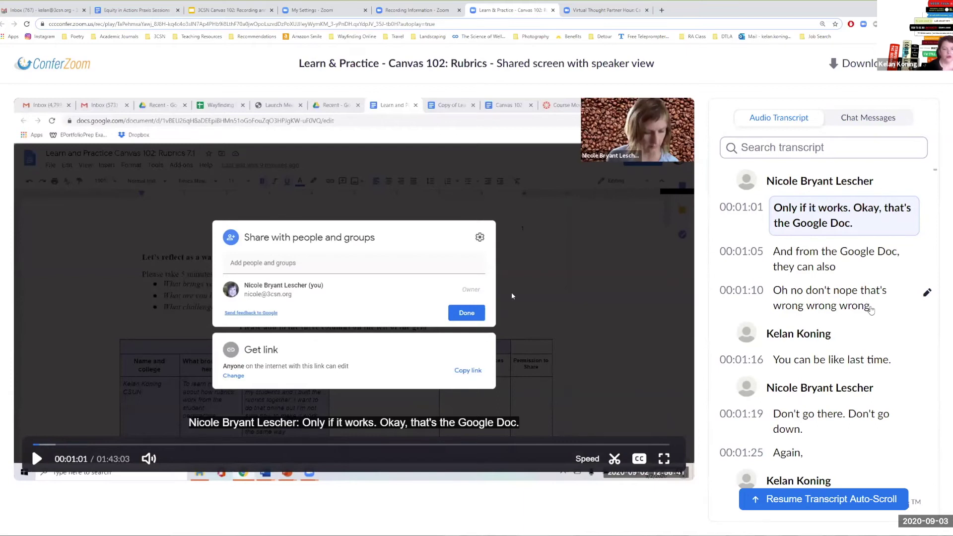
# - Scroll the audio transcript down to the 00:06:59 and 00:07:14 entries
pyautogui.scroll(-2, 871, 310)
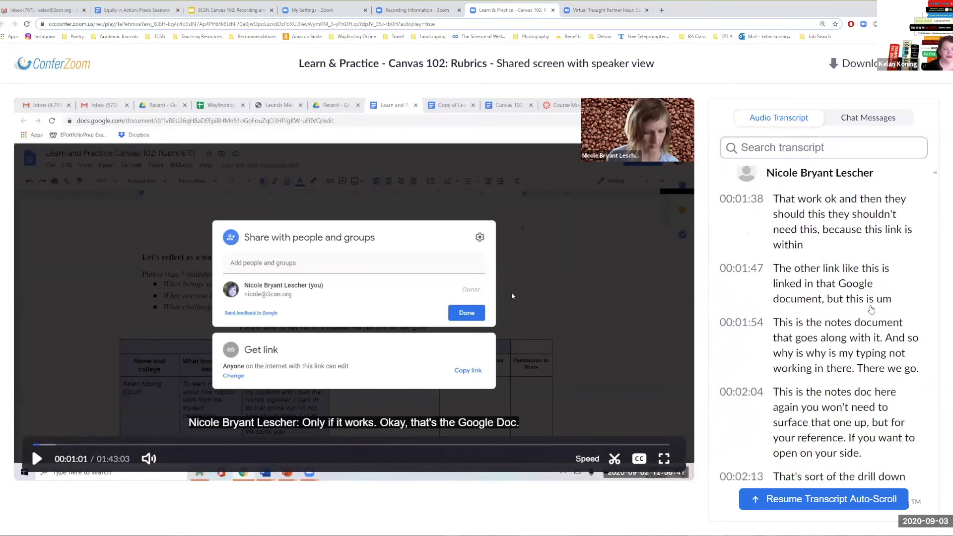
pyautogui.scroll(-2, 871, 309)
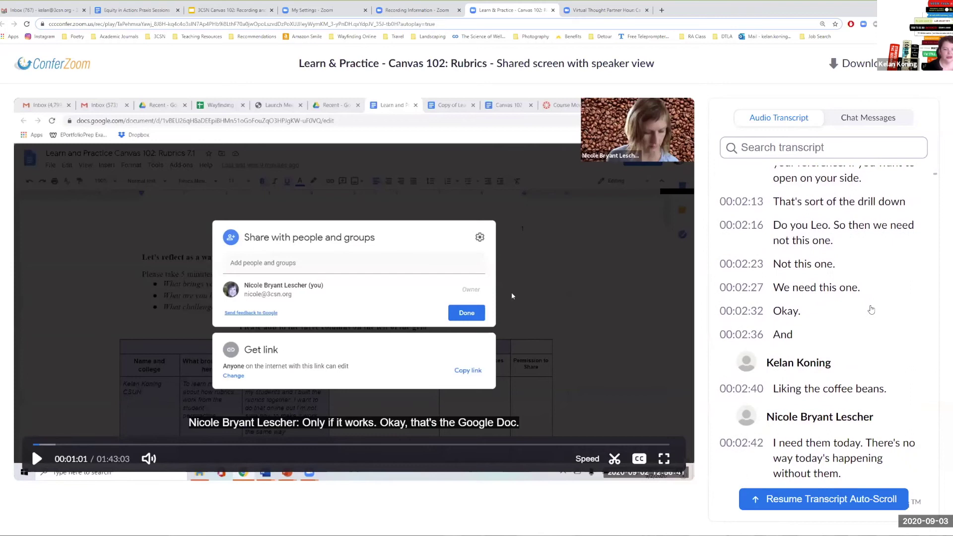
pyautogui.scroll(-1, 871, 309)
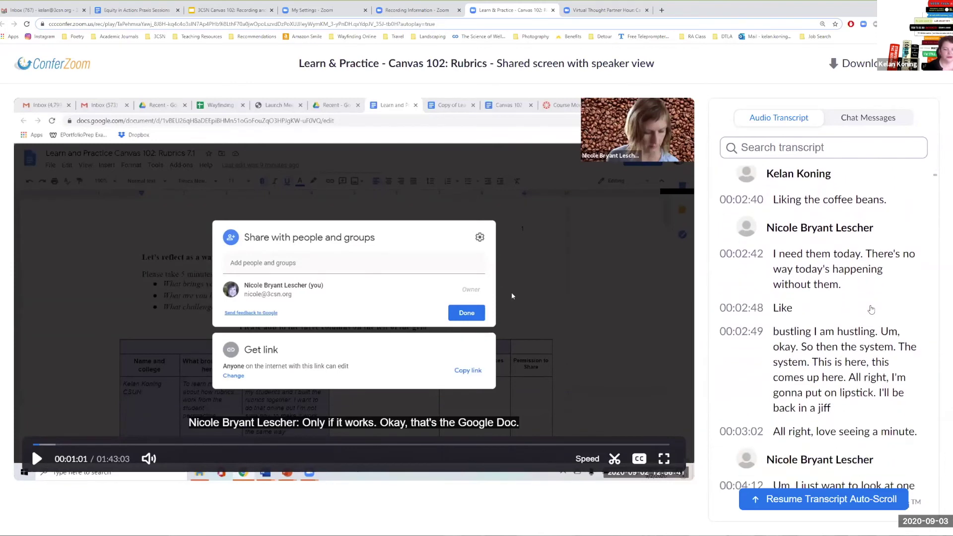
pyautogui.scroll(-1, 871, 310)
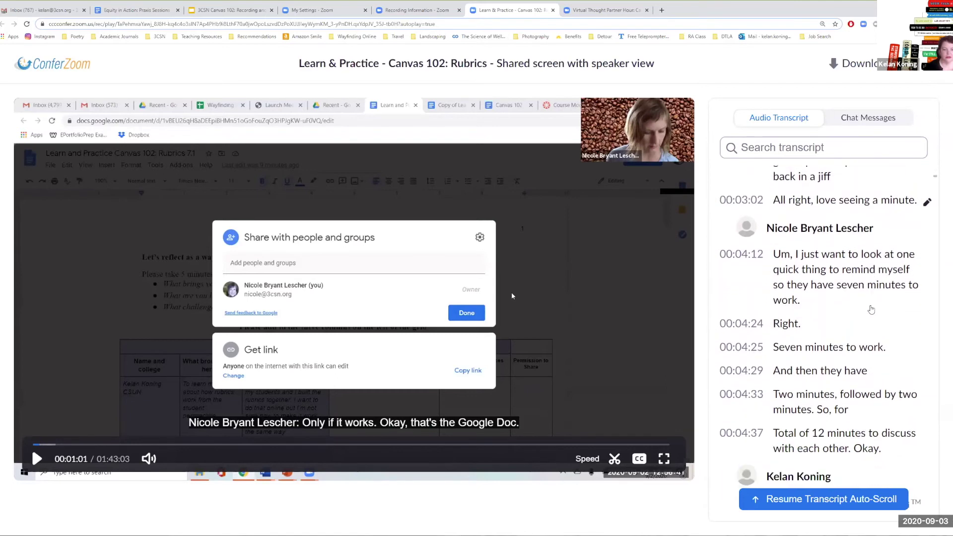
pyautogui.scroll(-3, 872, 310)
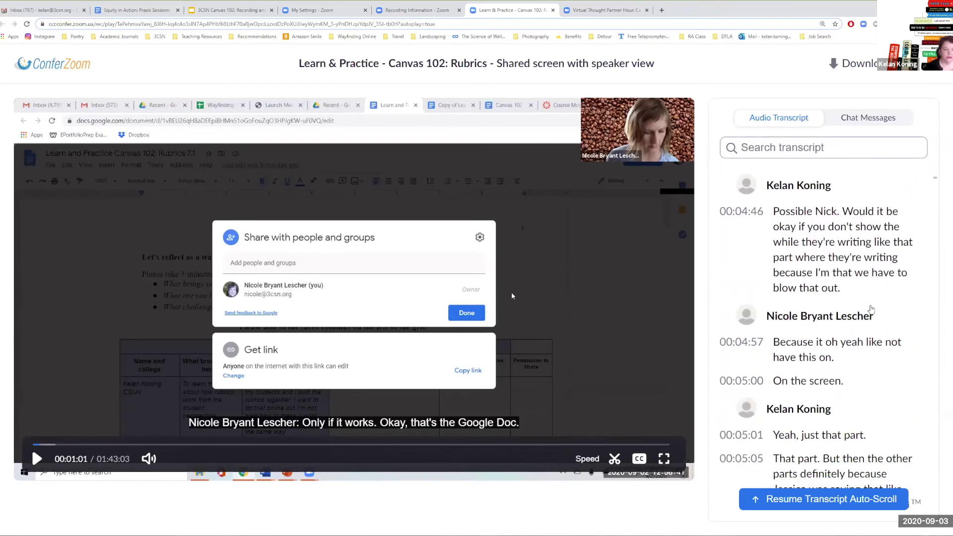
pyautogui.scroll(1, 877, 293)
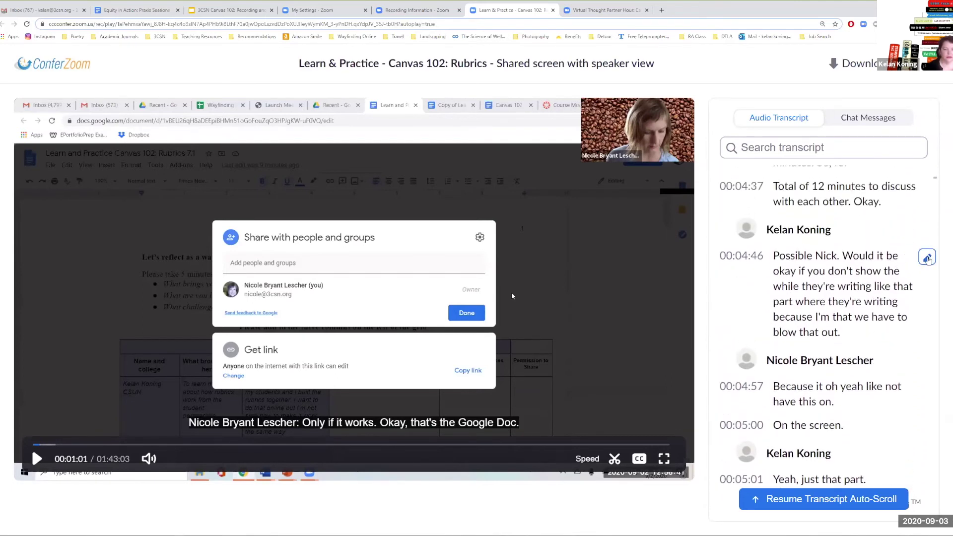
pyautogui.scroll(-6, 883, 335)
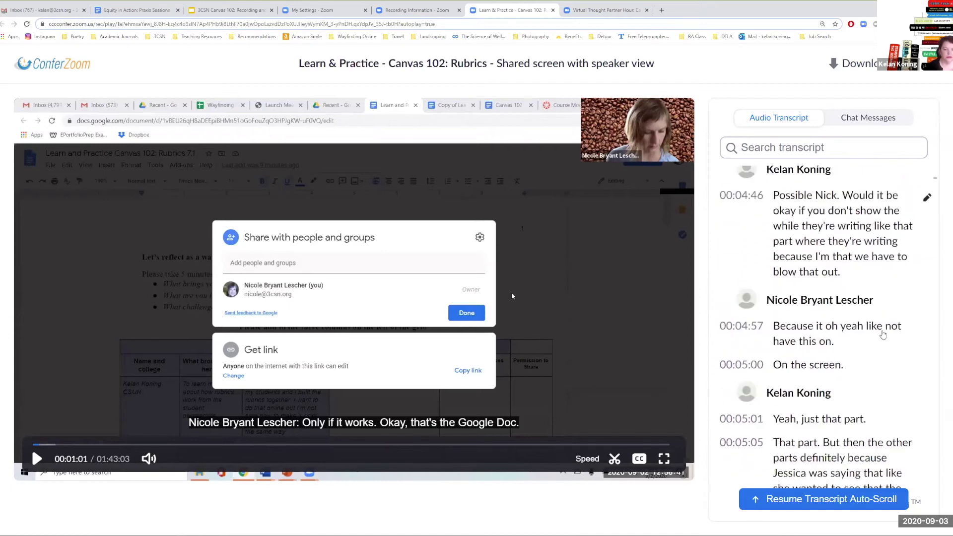
pyautogui.scroll(-8, 883, 335)
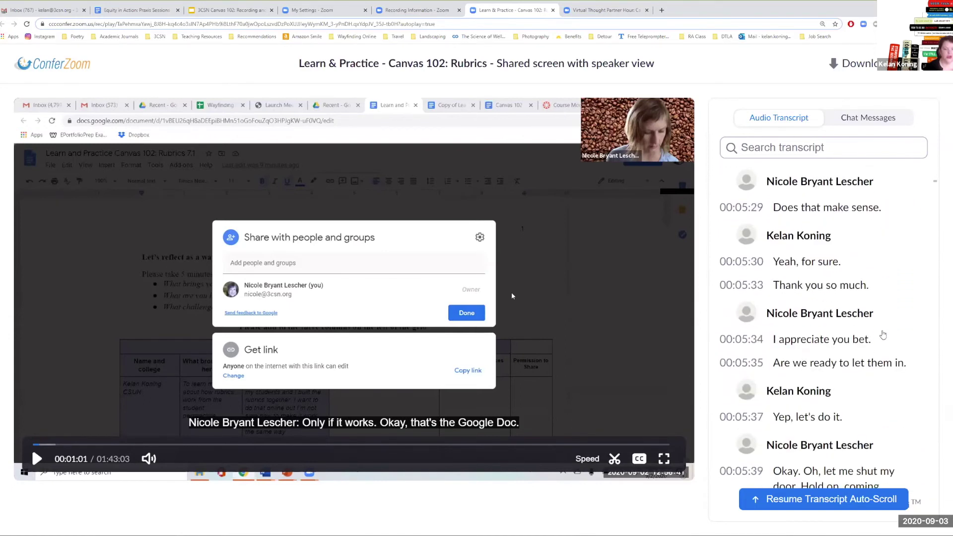
pyautogui.scroll(-8, 883, 335)
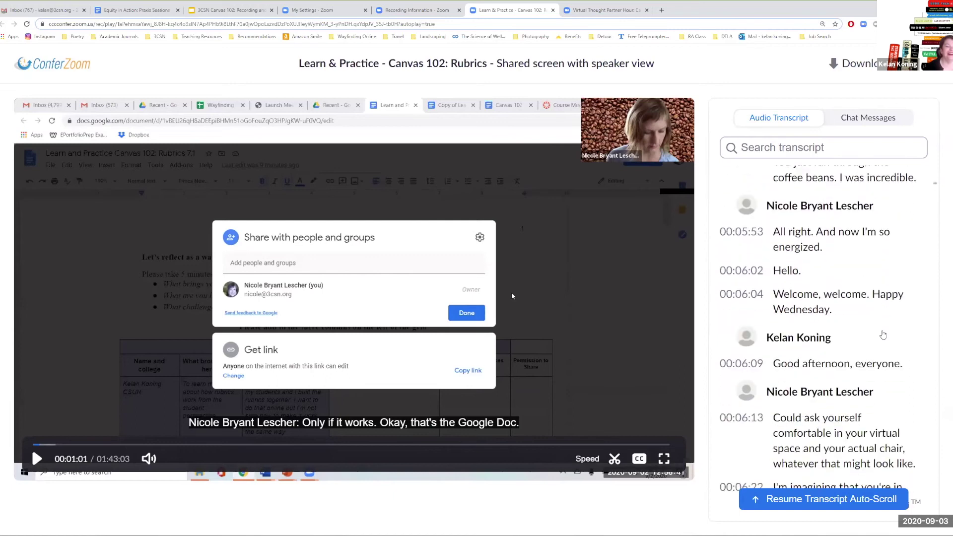
pyautogui.scroll(-8, 883, 335)
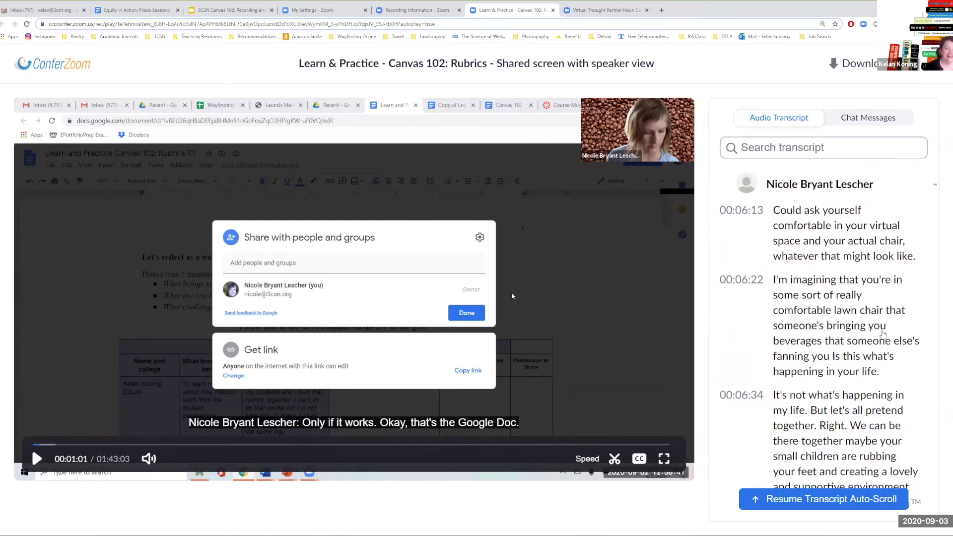
pyautogui.scroll(-8, 883, 336)
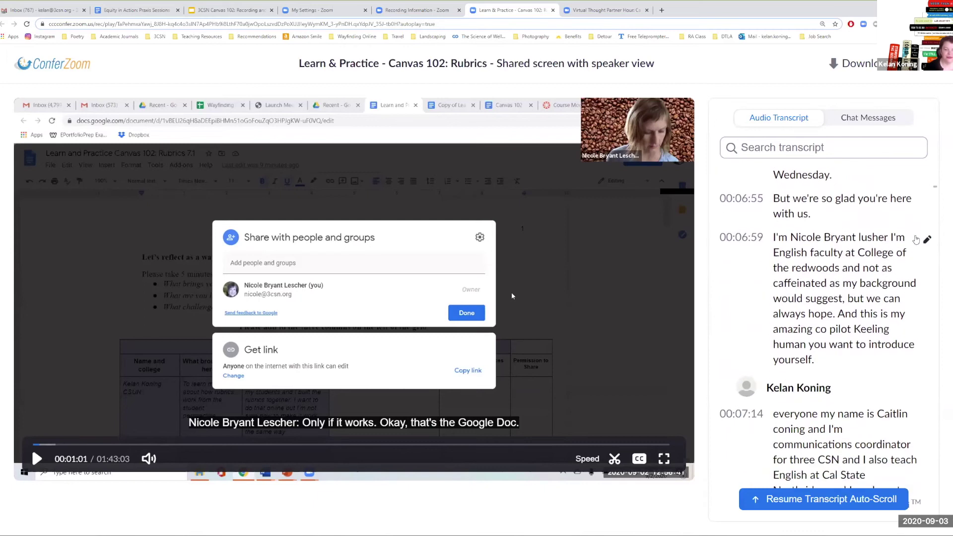
# - Fix the presenter's surname and the co-pilot's first and last name in the 00:06:59 entry, then save
pyautogui.click(927, 239)
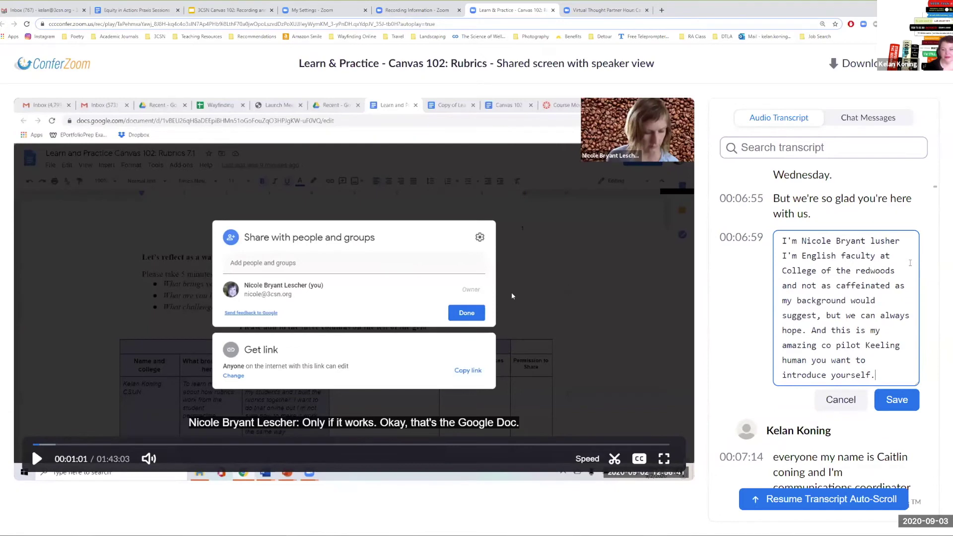
pyautogui.moveTo(871, 241); pyautogui.dragTo(901, 241)
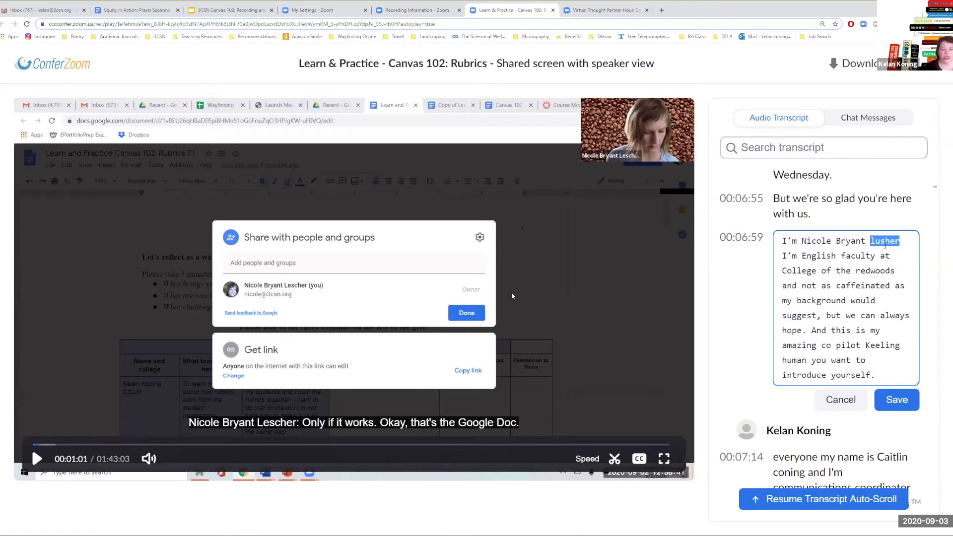
pyautogui.write('L')
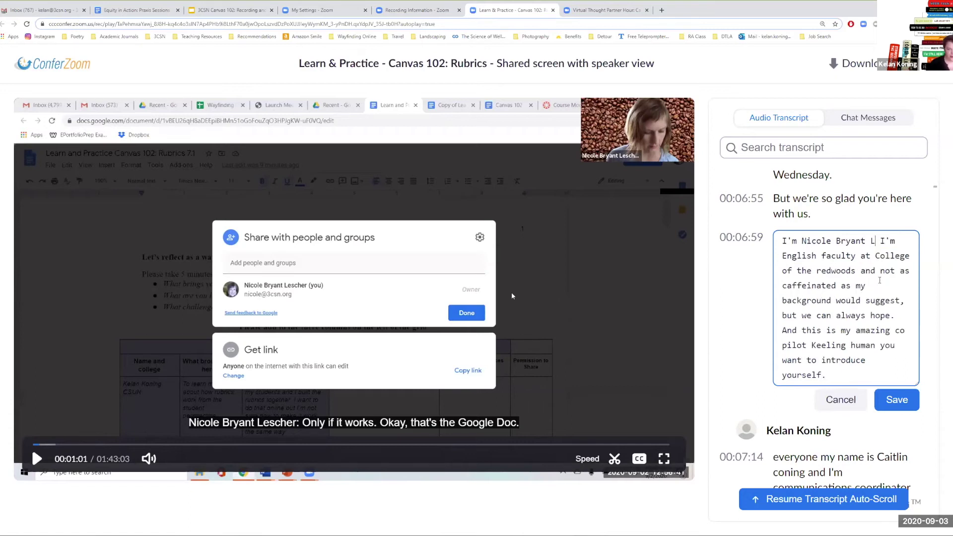
pyautogui.write('escher')
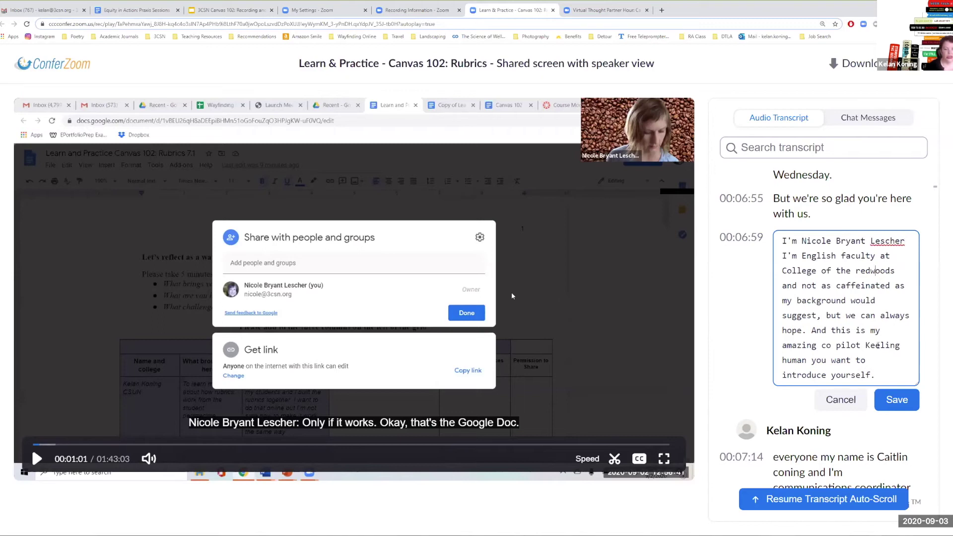
pyautogui.moveTo(865, 345); pyautogui.dragTo(901, 346)
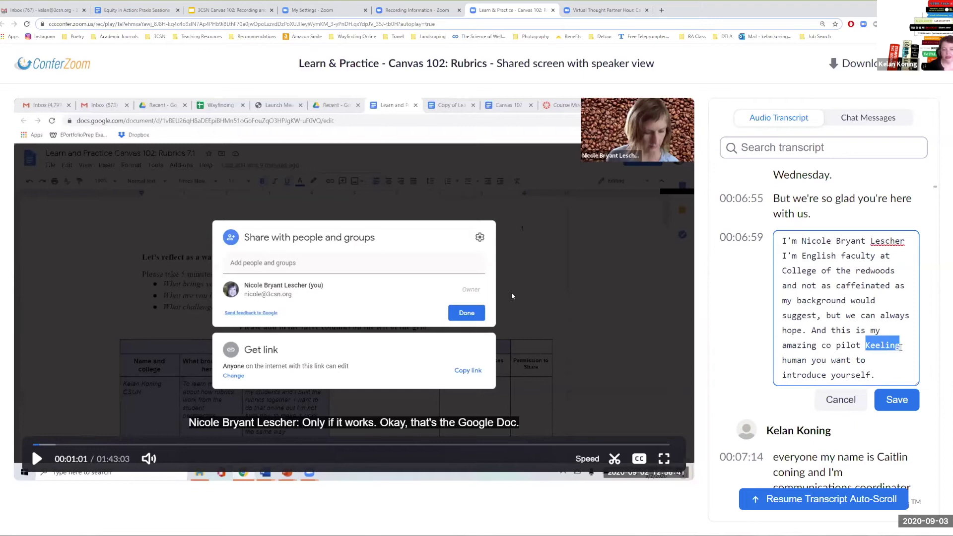
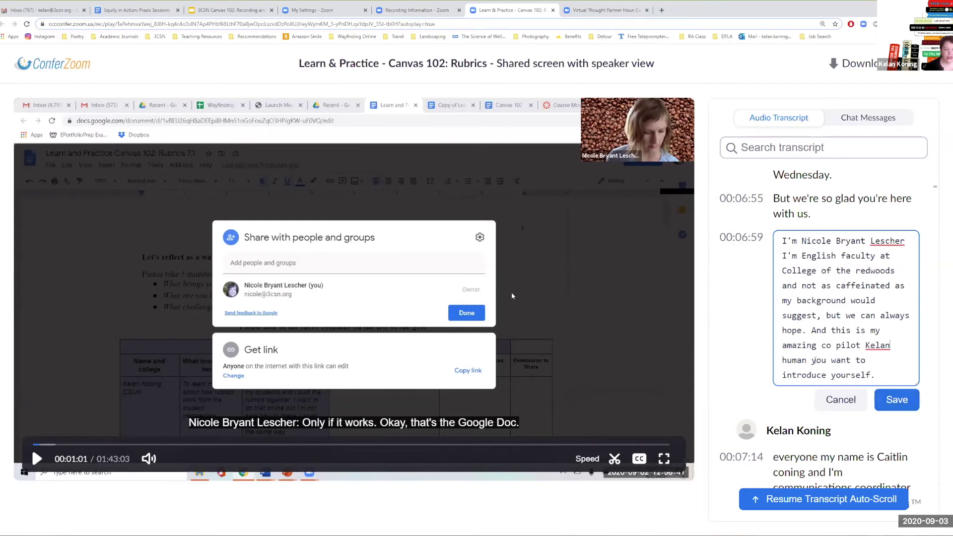
pyautogui.moveTo(809, 360); pyautogui.dragTo(784, 361)
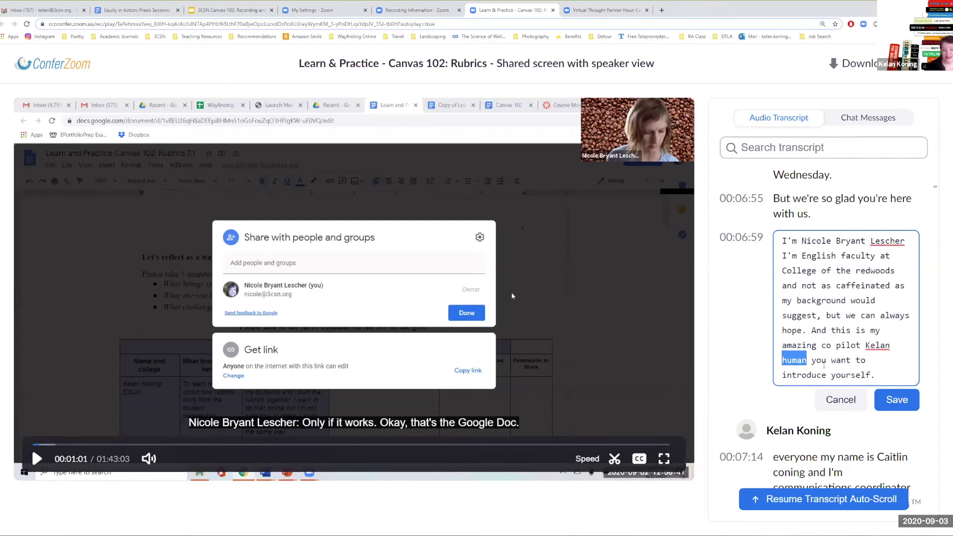
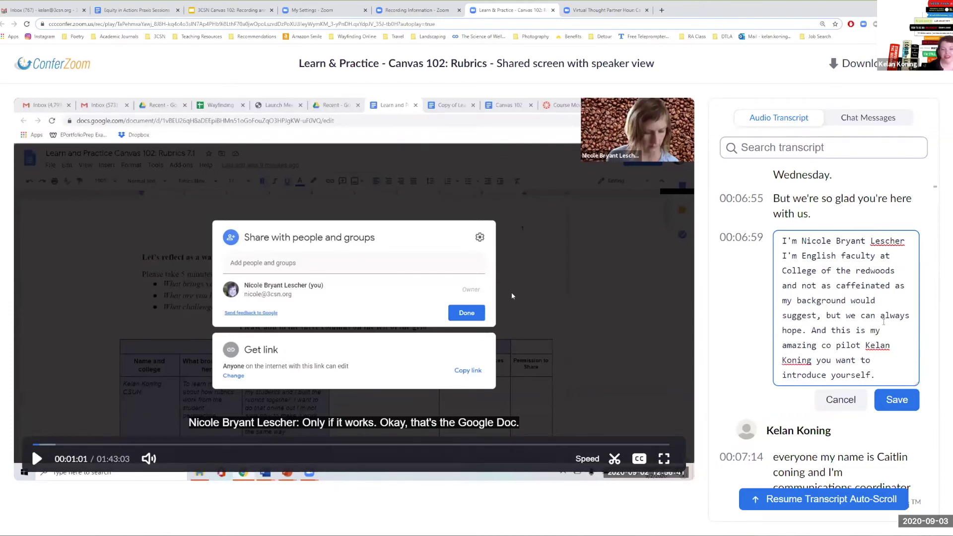
pyautogui.click(892, 407)
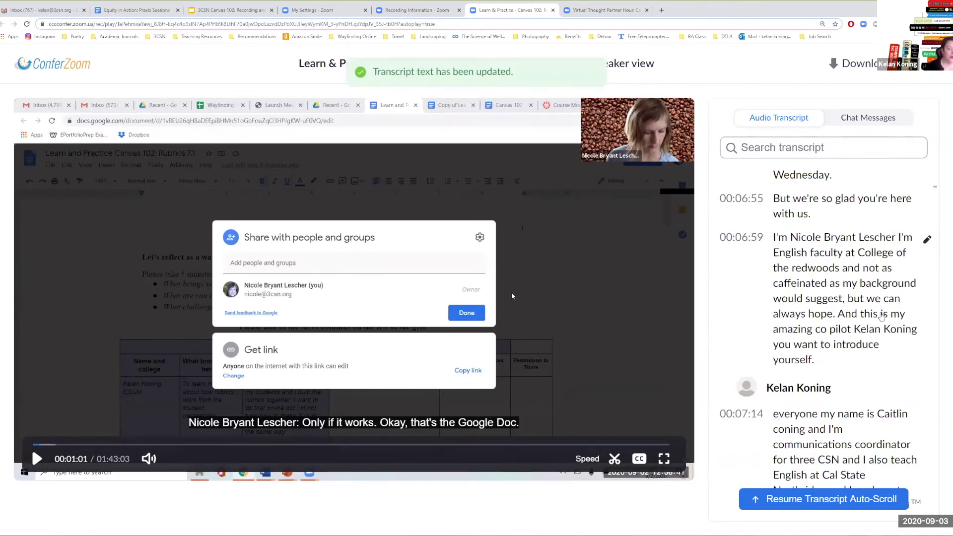
pyautogui.scroll(-1, 883, 412)
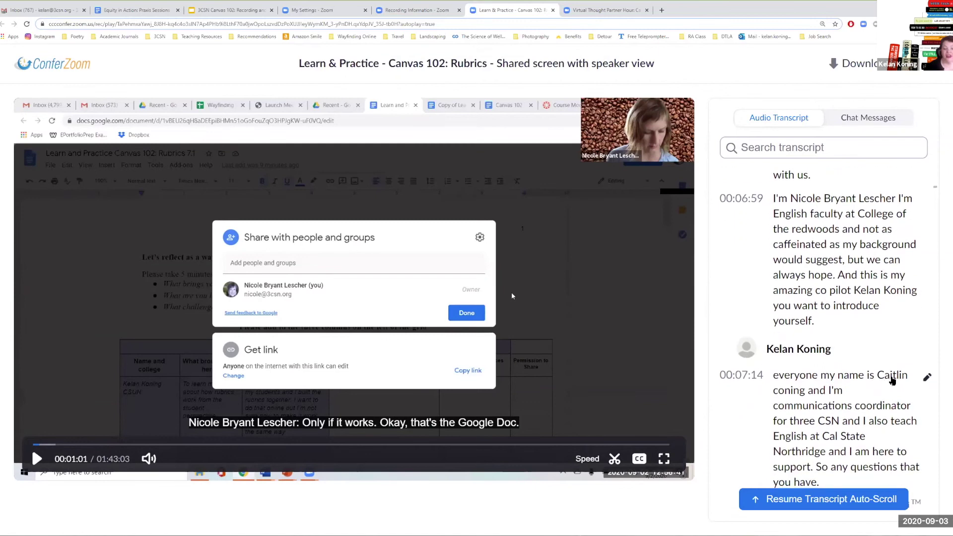
# - Replace the wrong name in the 00:07:14 entry with the co-pilot's full name, save, and seek to 00:07:00
pyautogui.click(927, 377)
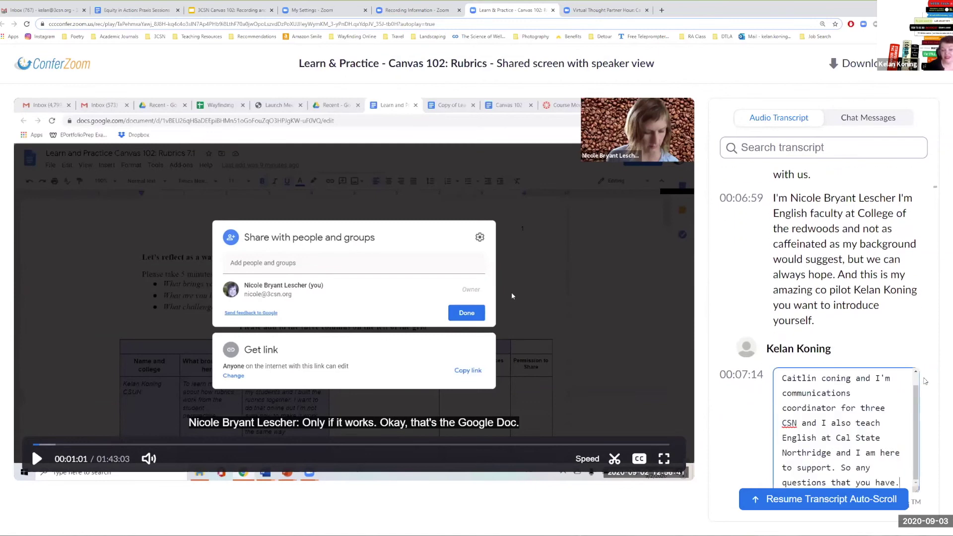
pyautogui.moveTo(818, 381); pyautogui.dragTo(784, 381)
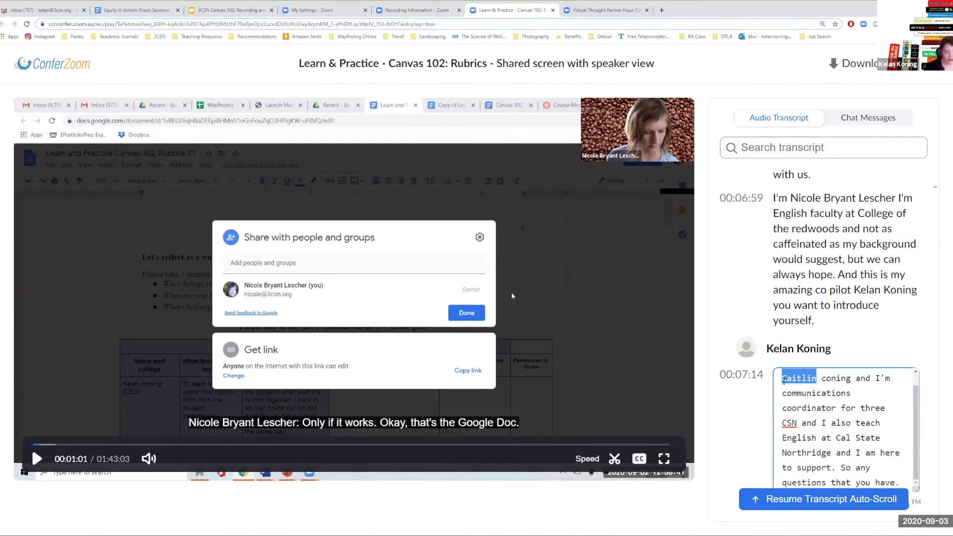
pyautogui.press('Delete')
pyautogui.press('Delete')
pyautogui.press('Delete')
pyautogui.press('Delete')
pyautogui.press('Delete')
pyautogui.press('Delete')
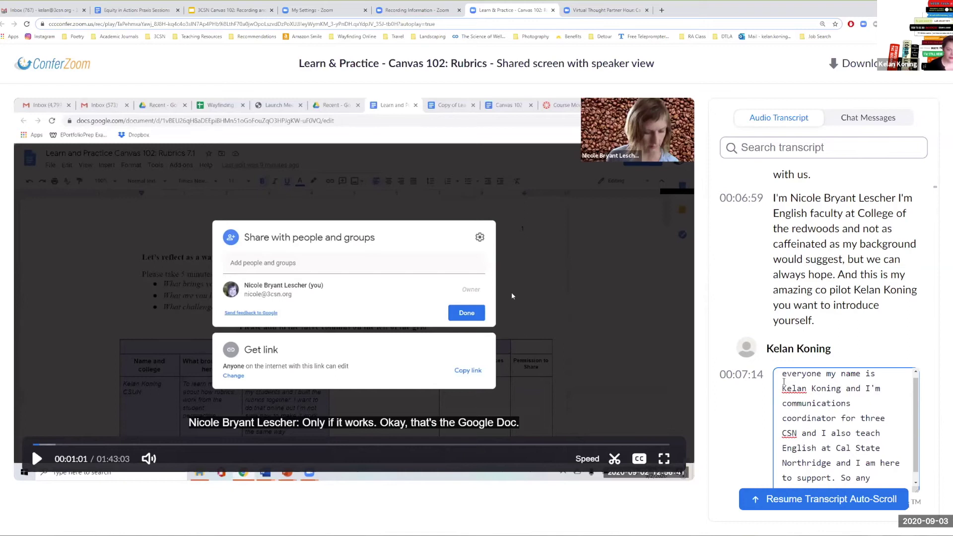
pyautogui.scroll(-3, 776, 471)
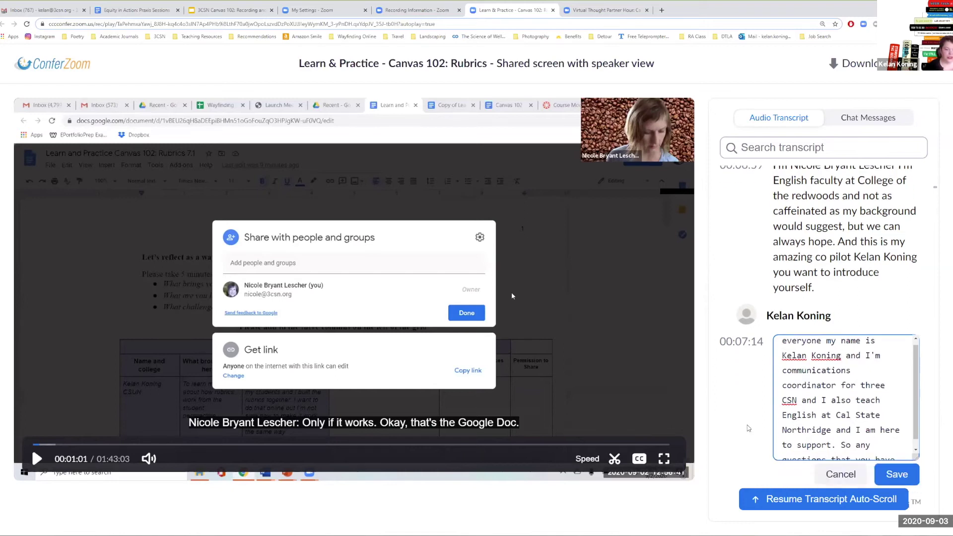
pyautogui.click(901, 351)
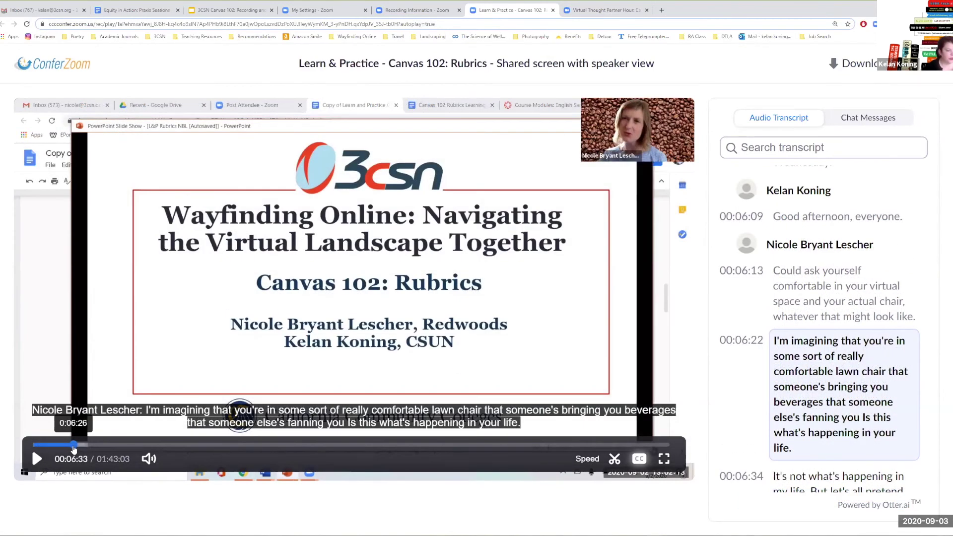
pyautogui.click(75, 446)
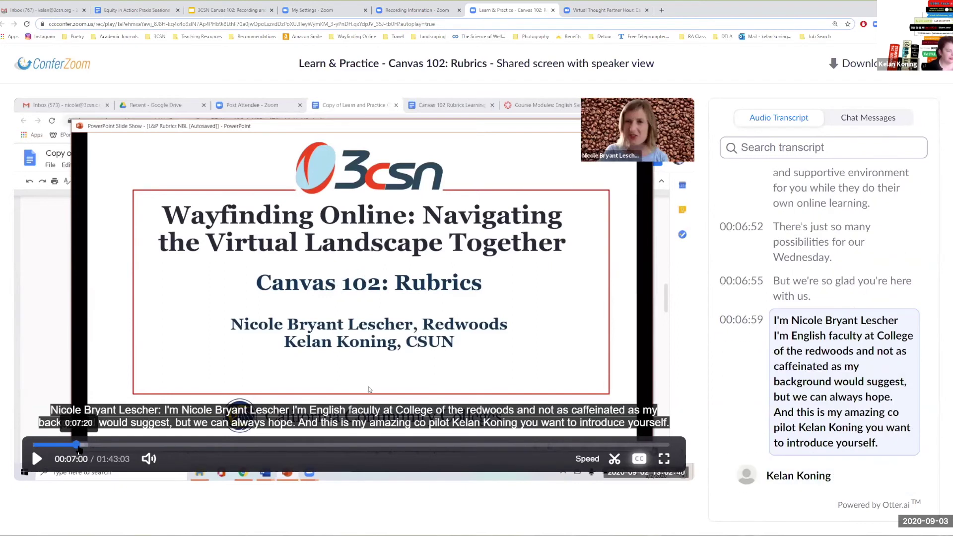
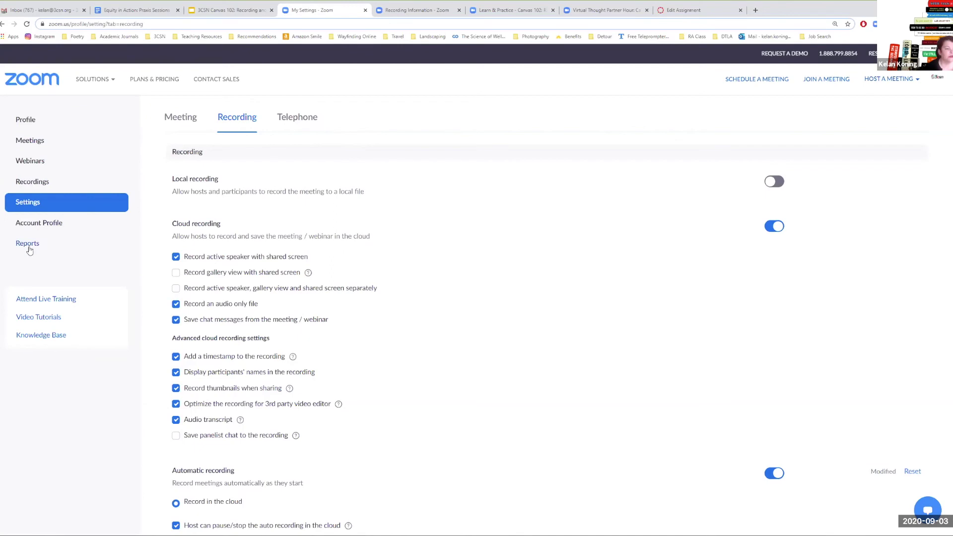
# - Glance at Usage Reports, then open a past meeting from the Previous meetings tab
pyautogui.click(27, 244)
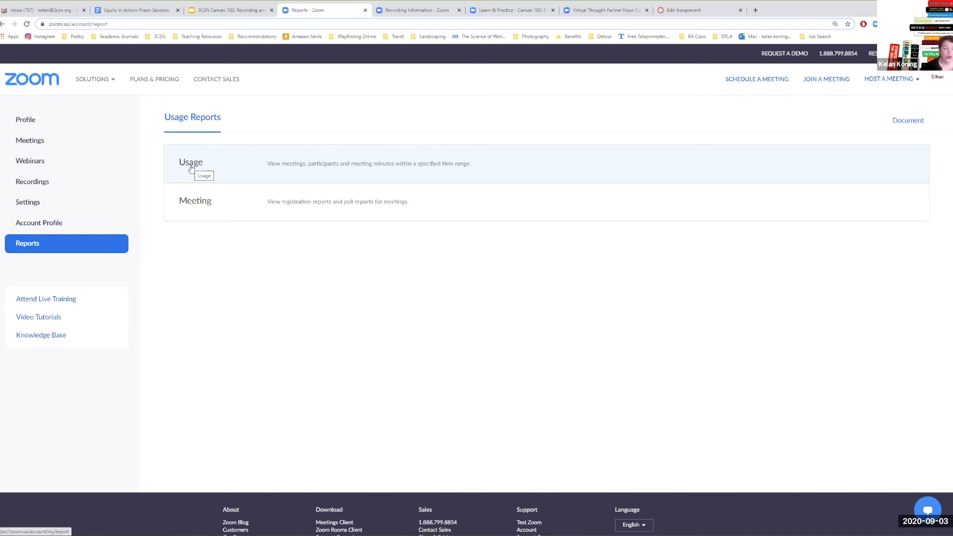
pyautogui.click(30, 144)
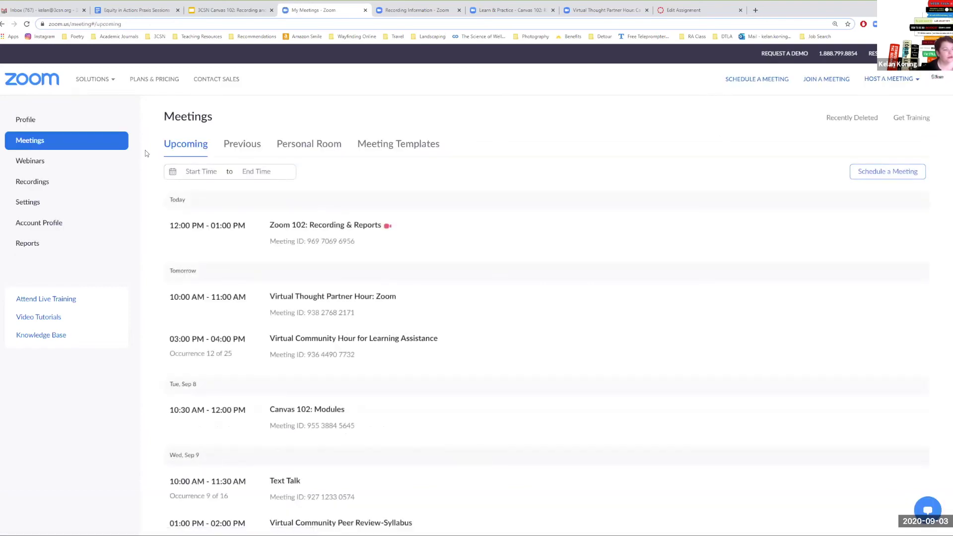
pyautogui.click(245, 147)
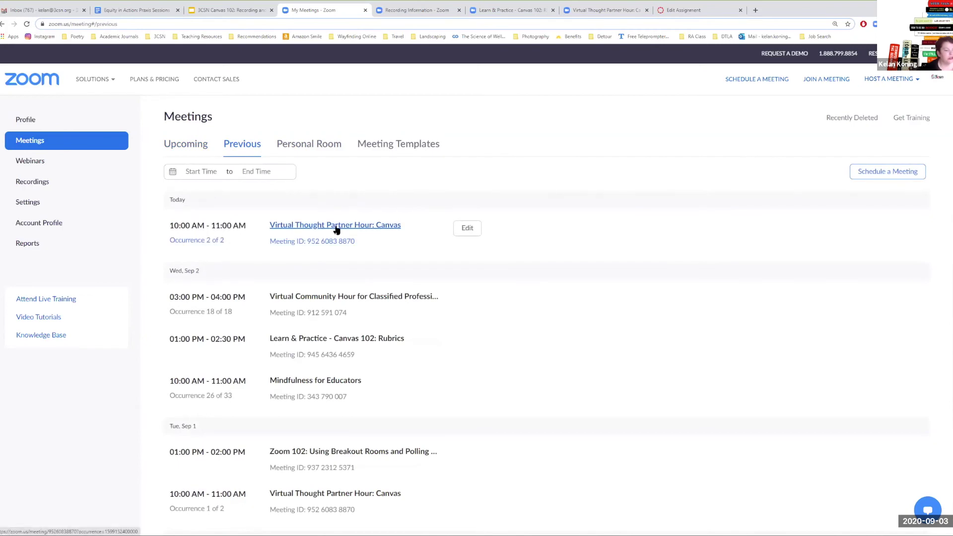
pyautogui.click(323, 300)
# - Return to the meetings list and open Canvas 102: Modules for editing
pyautogui.click(39, 141)
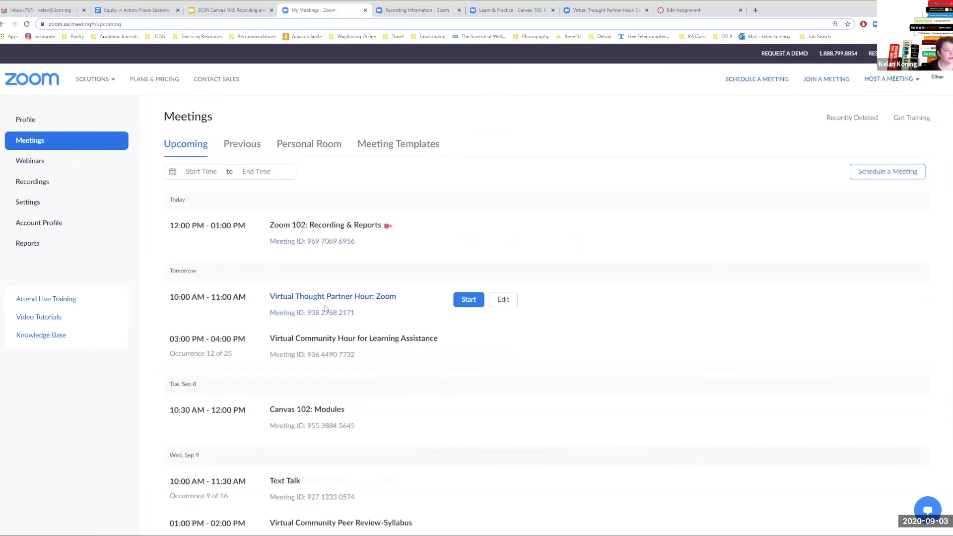
pyautogui.scroll(-2, 315, 332)
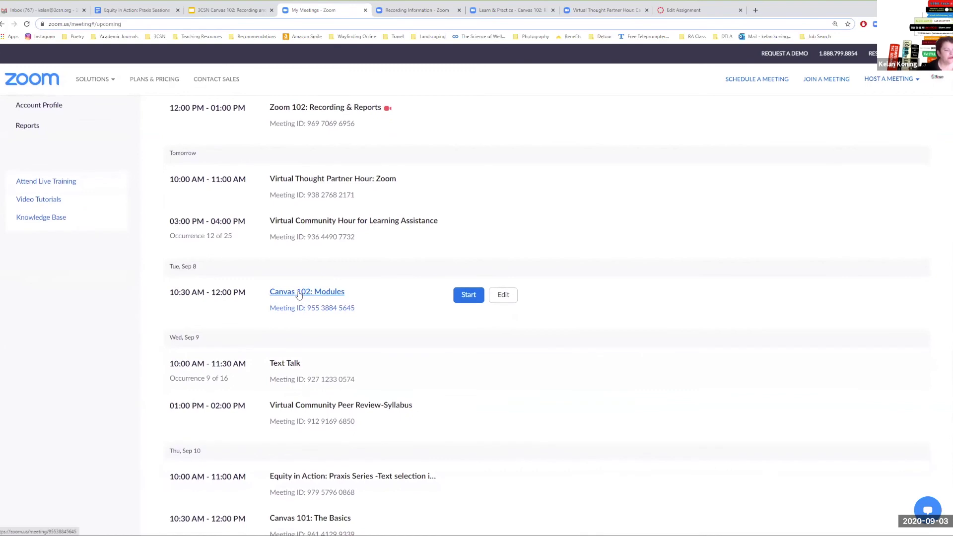
pyautogui.click(503, 298)
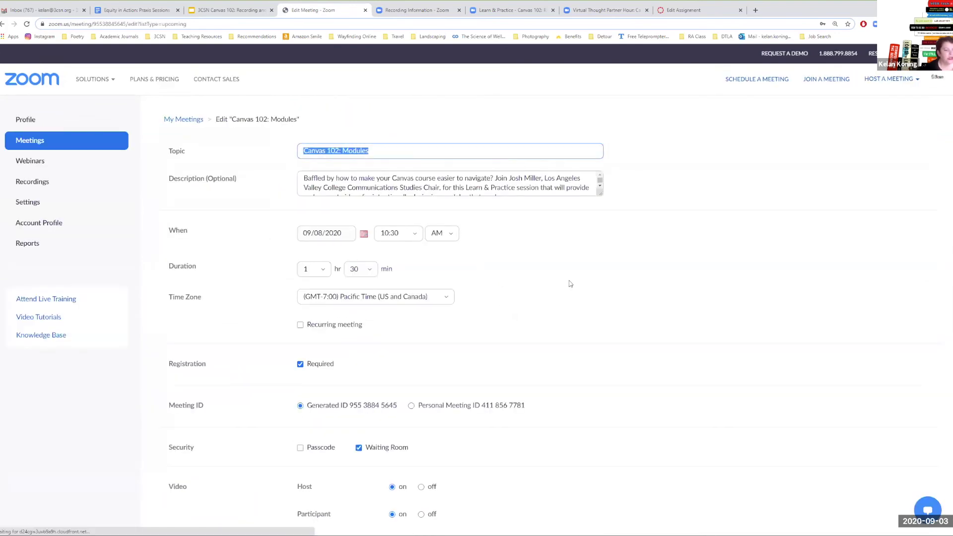
# - Review the Canvas 102: Modules edit form and save the meeting
pyautogui.scroll(-8, 546, 285)
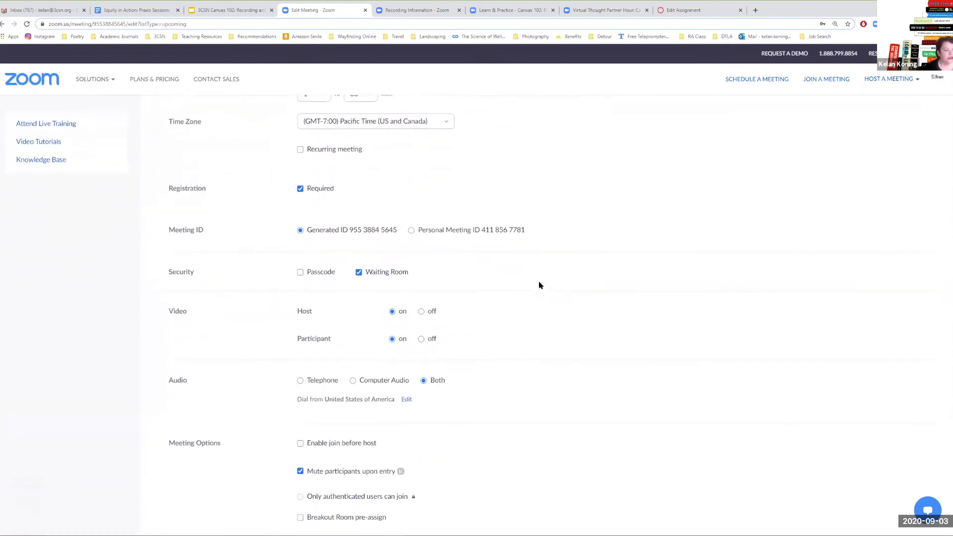
pyautogui.scroll(-4, 540, 284)
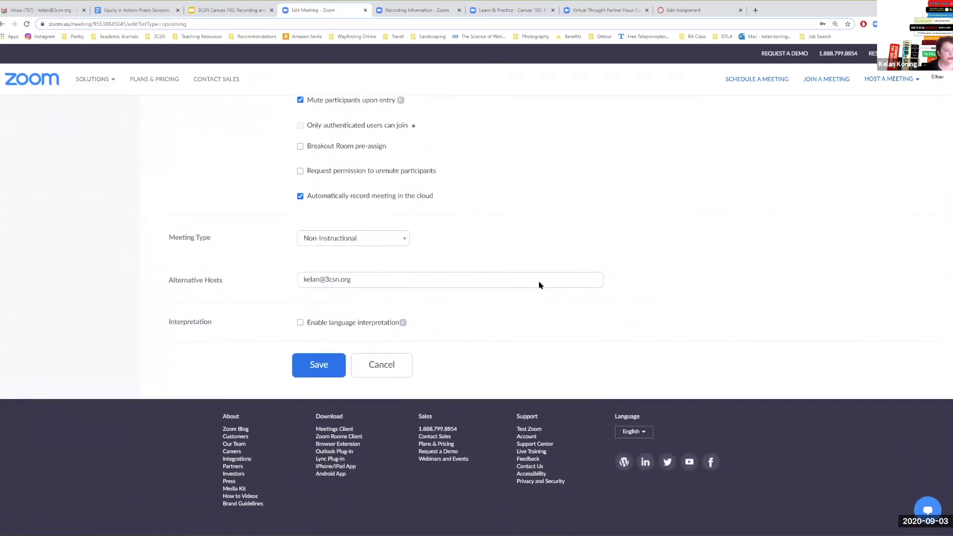
pyautogui.scroll(2, 540, 282)
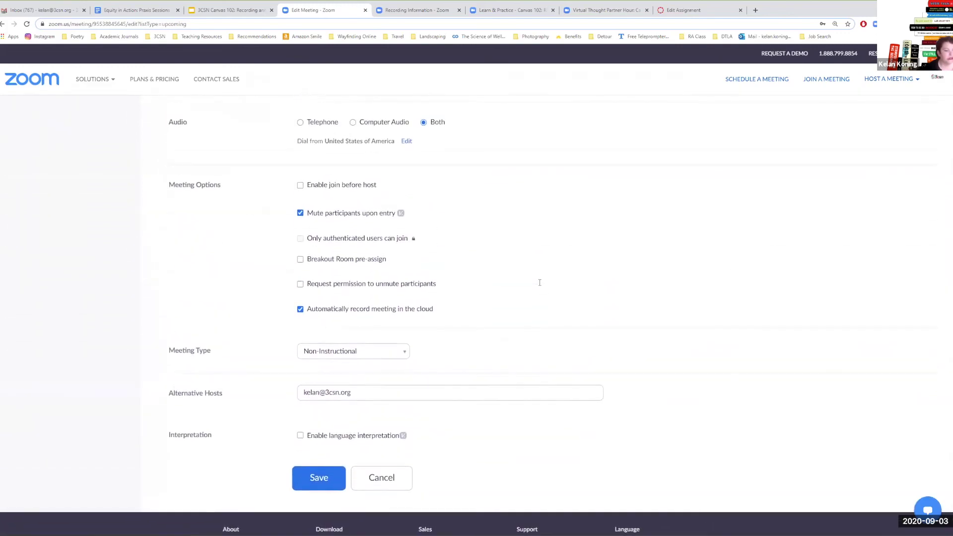
pyautogui.click(325, 480)
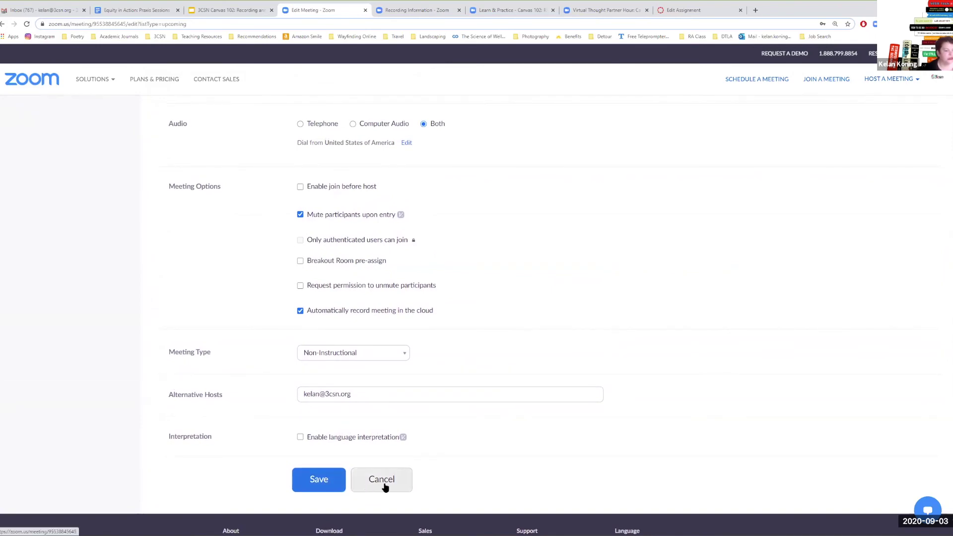
# - Open the meeting's Registration Options from its information page
pyautogui.scroll(-10, 468, 457)
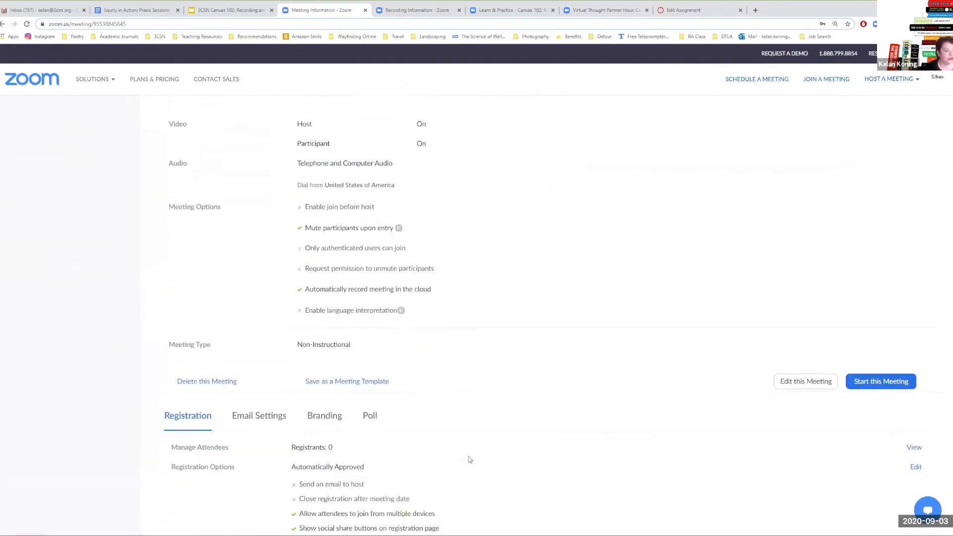
pyautogui.scroll(1, 468, 456)
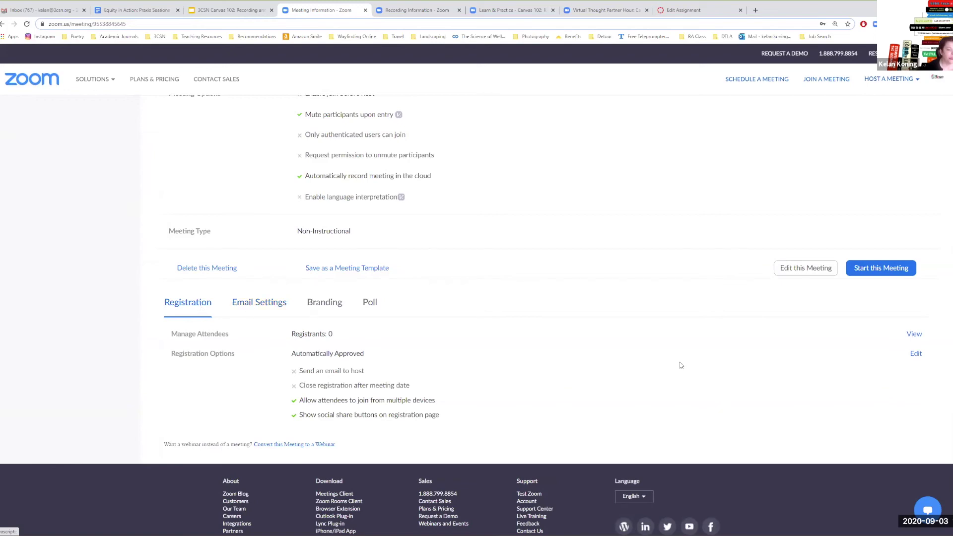
pyautogui.click(916, 355)
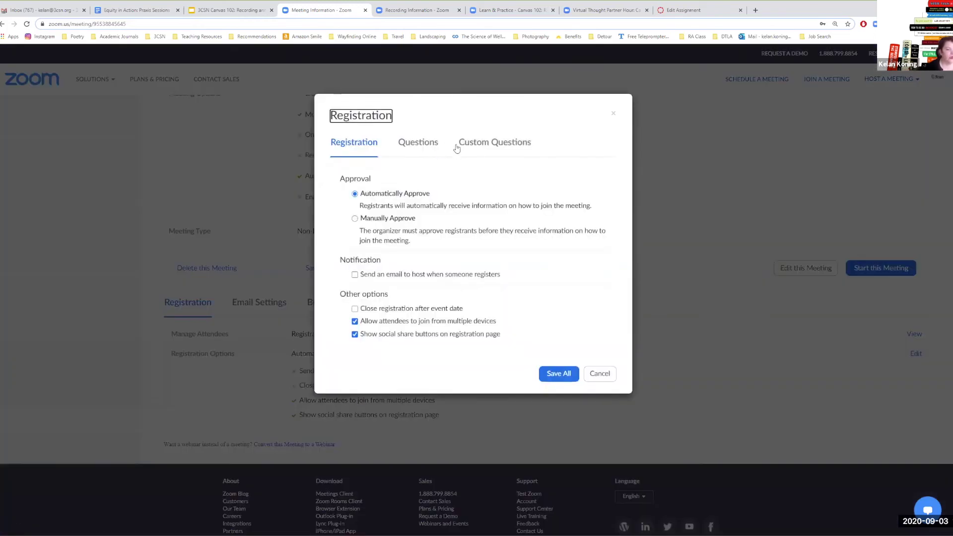
# - Browse the standard and custom registration questions, then close Registration Options without saving
pyautogui.click(485, 148)
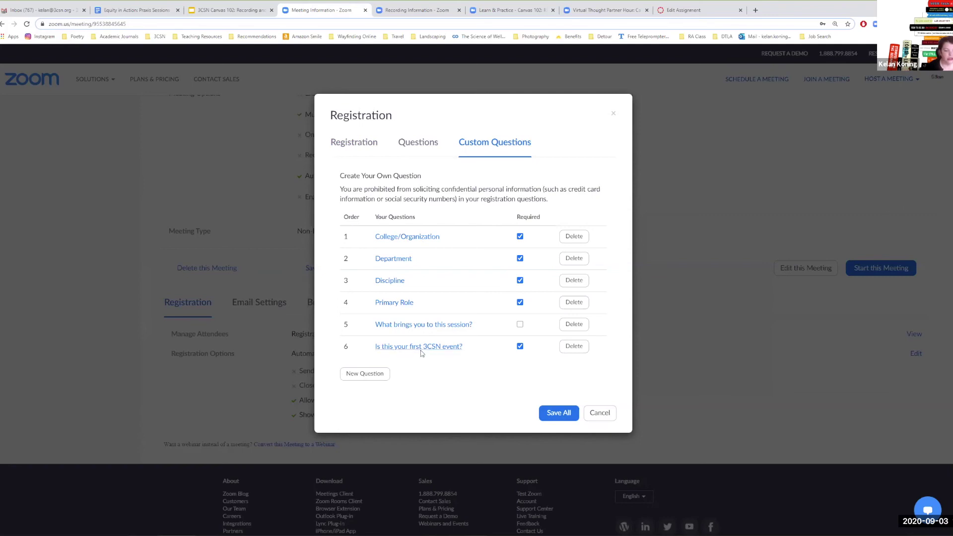
pyautogui.click(413, 144)
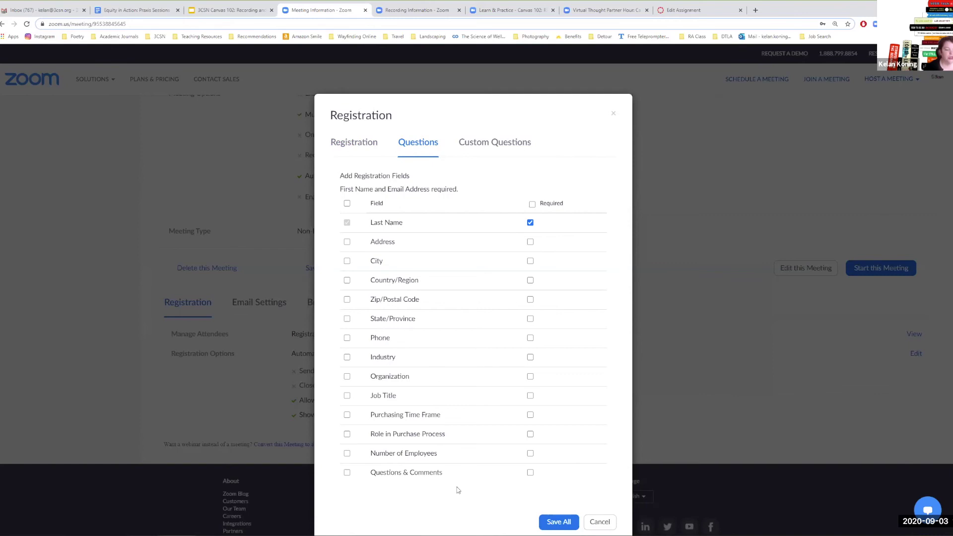
pyautogui.click(497, 143)
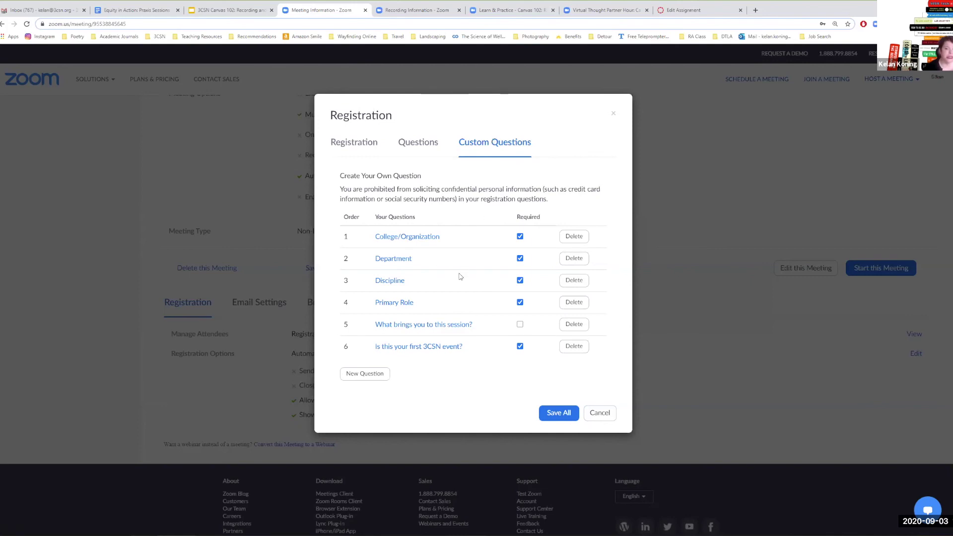
pyautogui.click(370, 375)
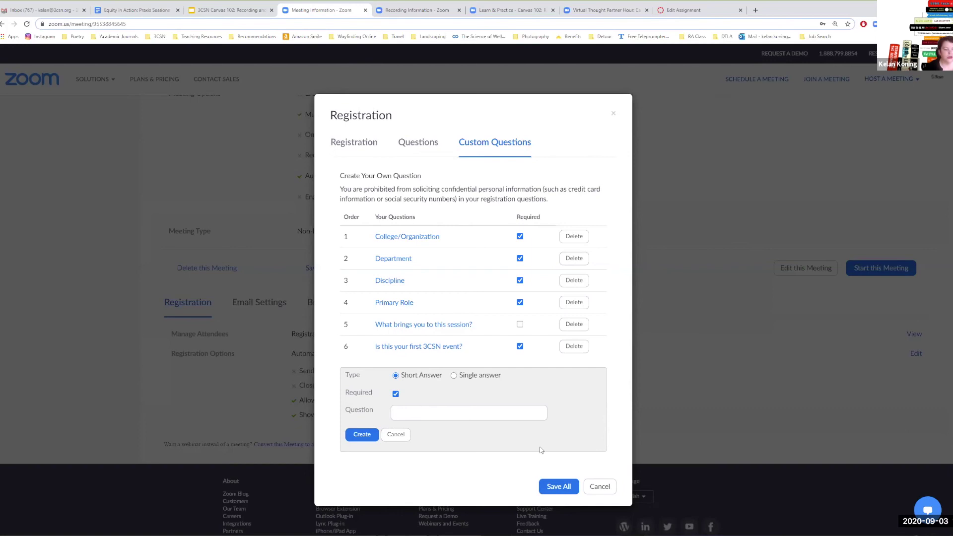
pyautogui.click(600, 486)
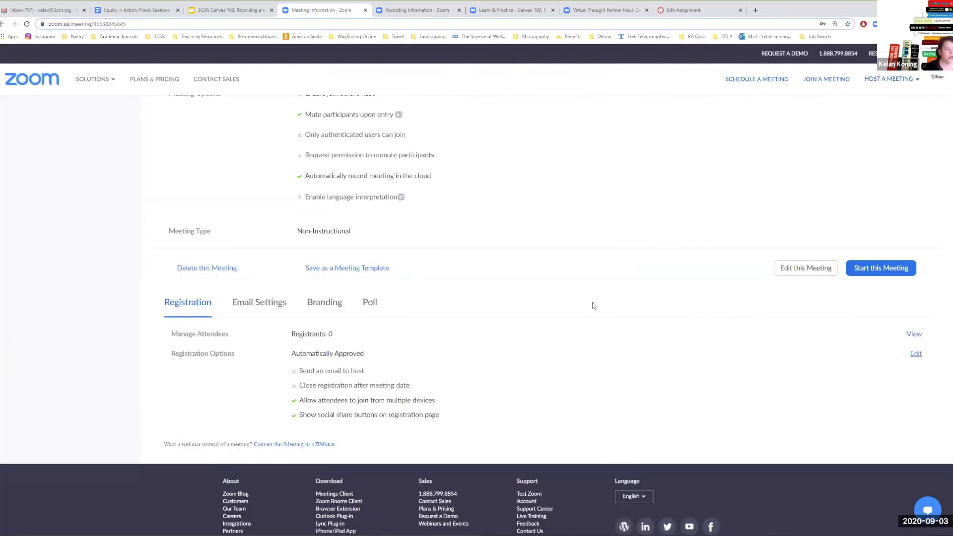
# - Go to Reports > Usage Reports and open the Usage report
pyautogui.scroll(5, 591, 303)
pyautogui.scroll(4, 590, 302)
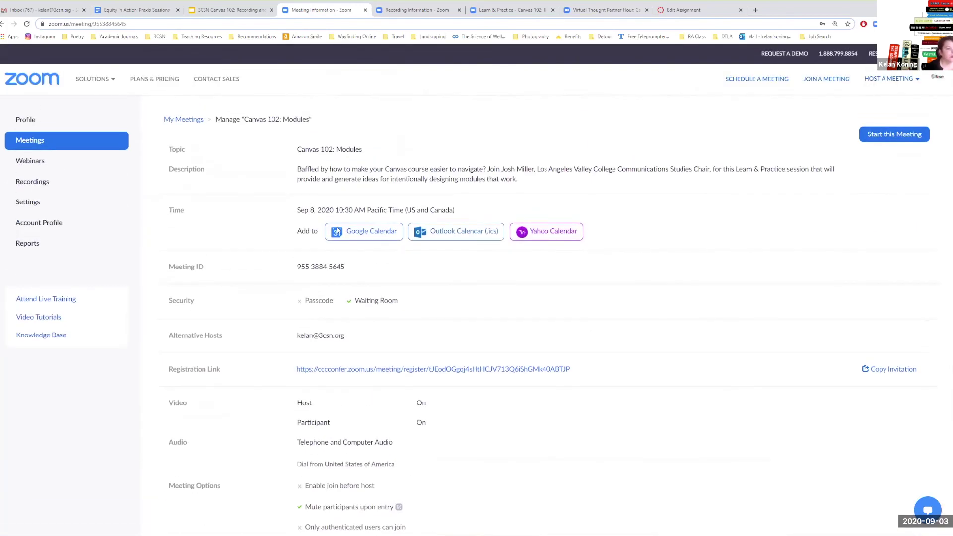
pyautogui.click(37, 247)
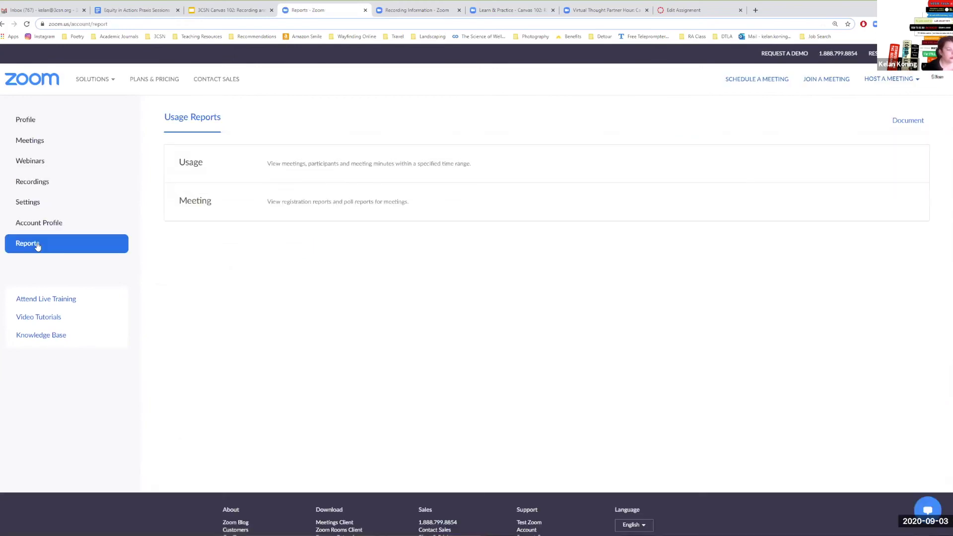
pyautogui.click(189, 169)
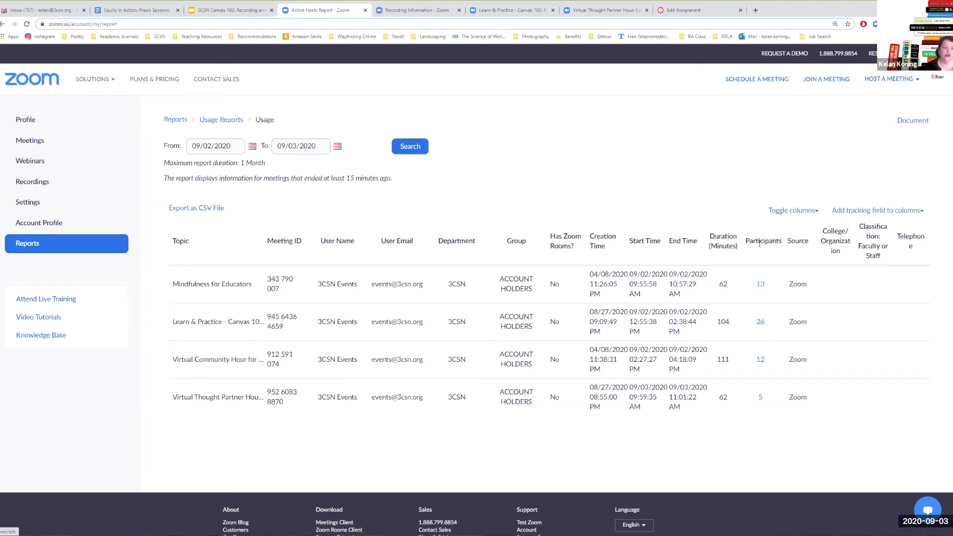
# - Highlight the first meeting's 62-minute duration, then return to the Usage Reports overview
pyautogui.doubleClick(720, 284)
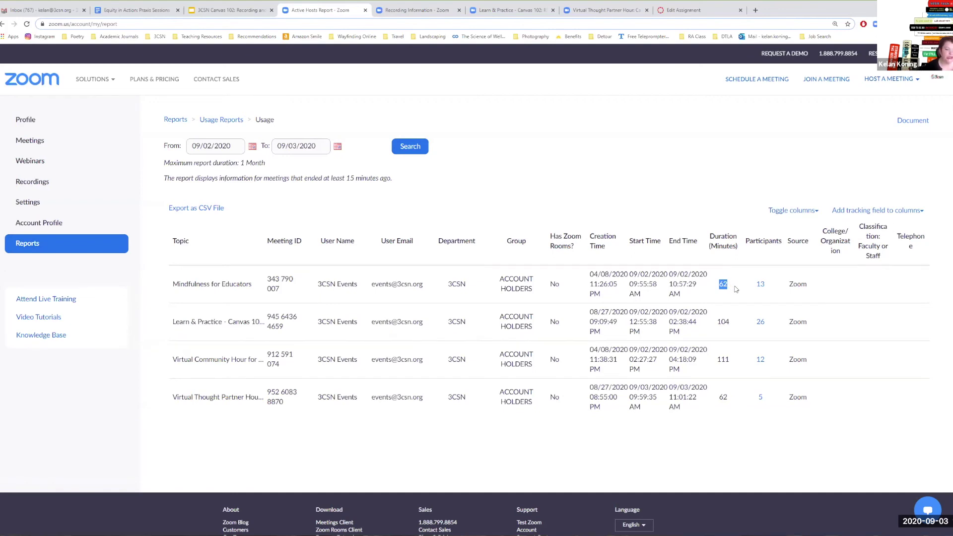
pyautogui.click(736, 289)
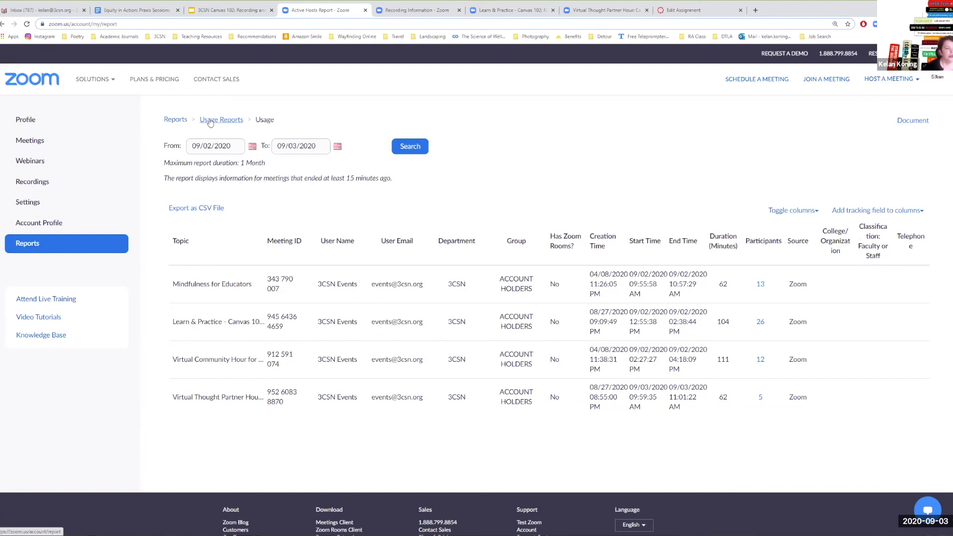
pyautogui.click(210, 122)
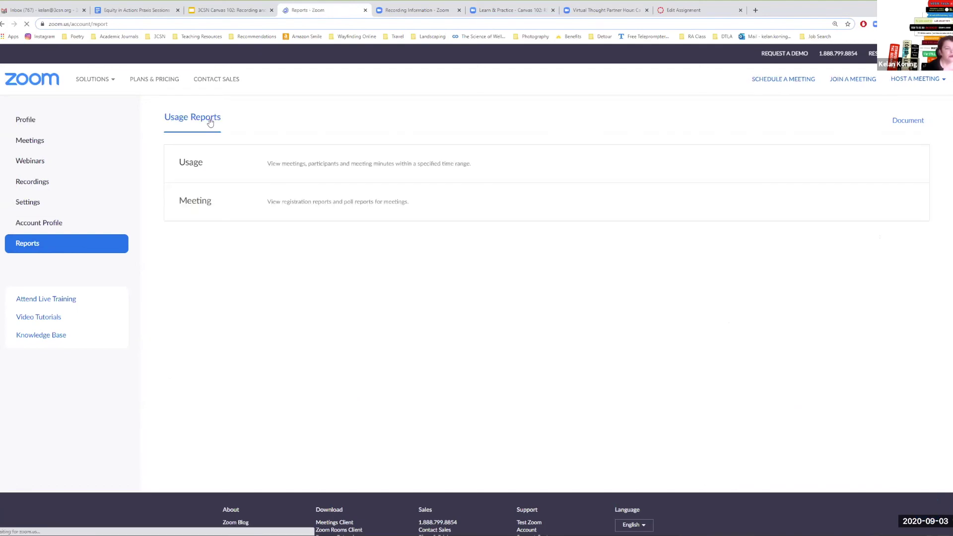
# - Open the Meeting report listing five meetings from 09/02/2020 to 09/03/2020
pyautogui.click(203, 204)
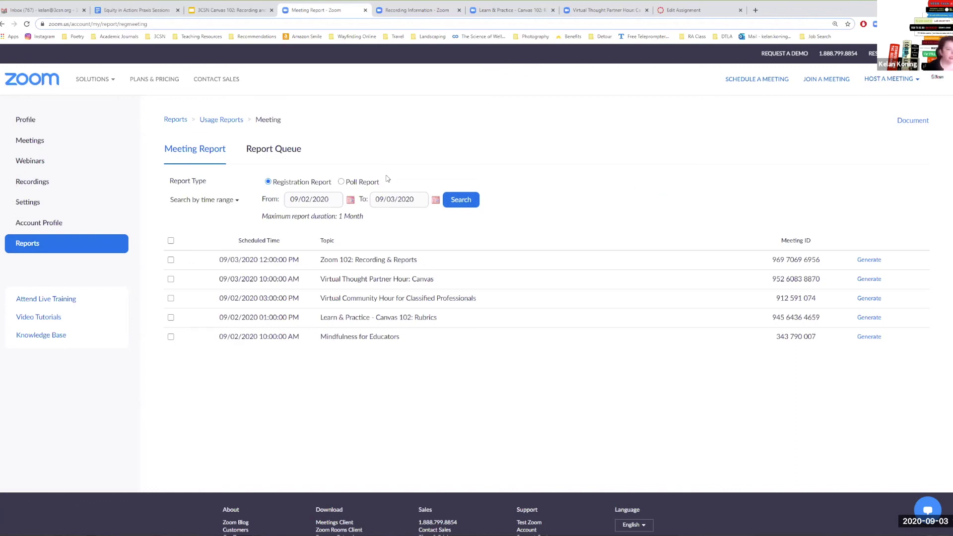
# - Toggle the report type between Poll Report and Registration Report, ending on Poll Report
pyautogui.click(341, 182)
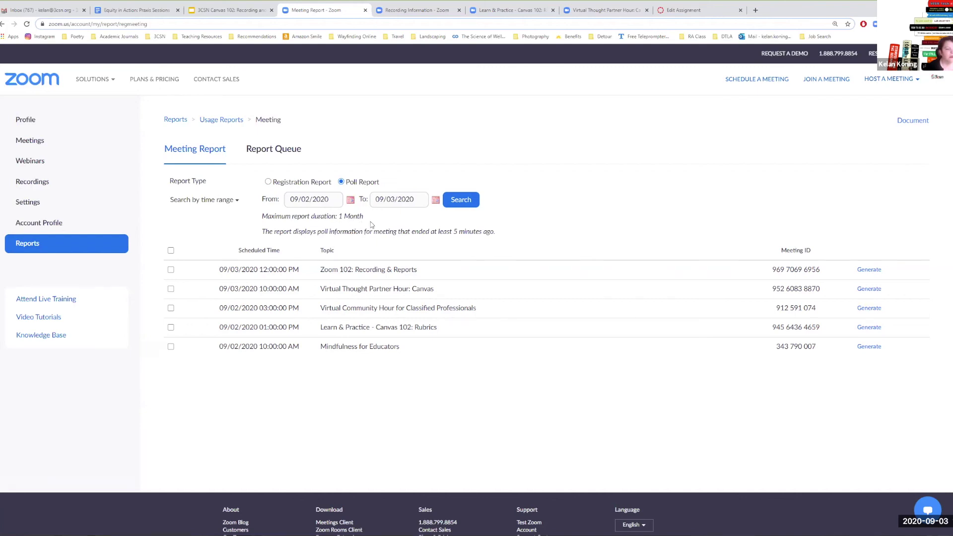
pyautogui.click(268, 182)
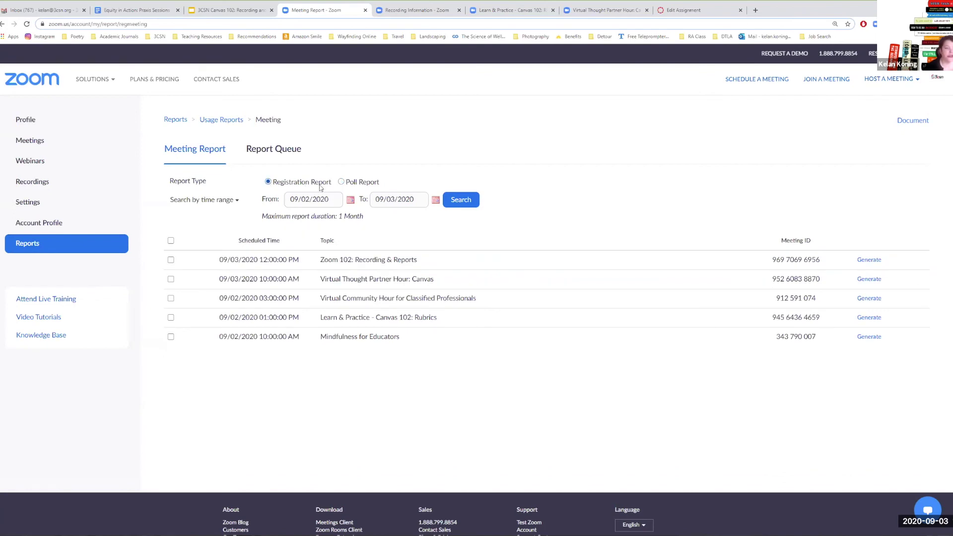
pyautogui.click(341, 182)
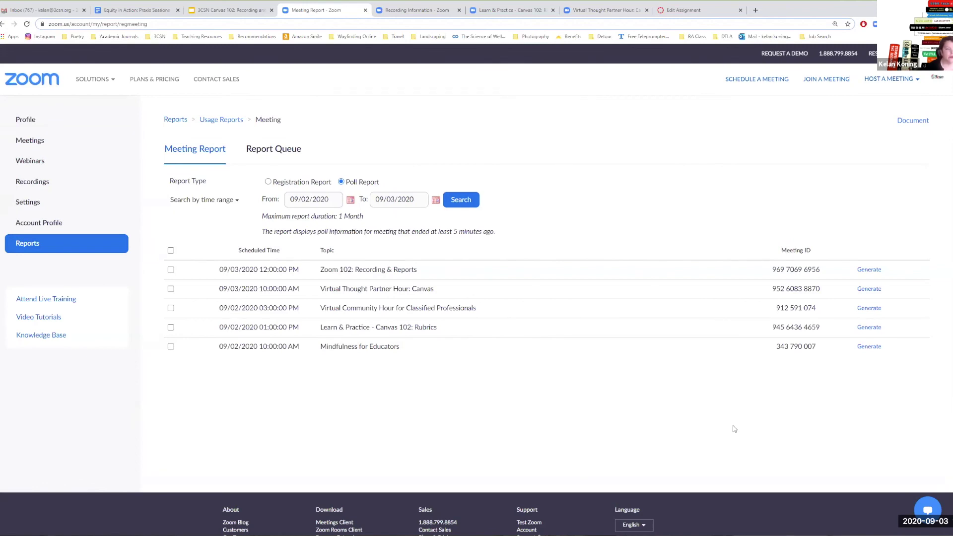
# - From the Meetings list, start a new meeting with the default topic My Meeting
pyautogui.click(29, 142)
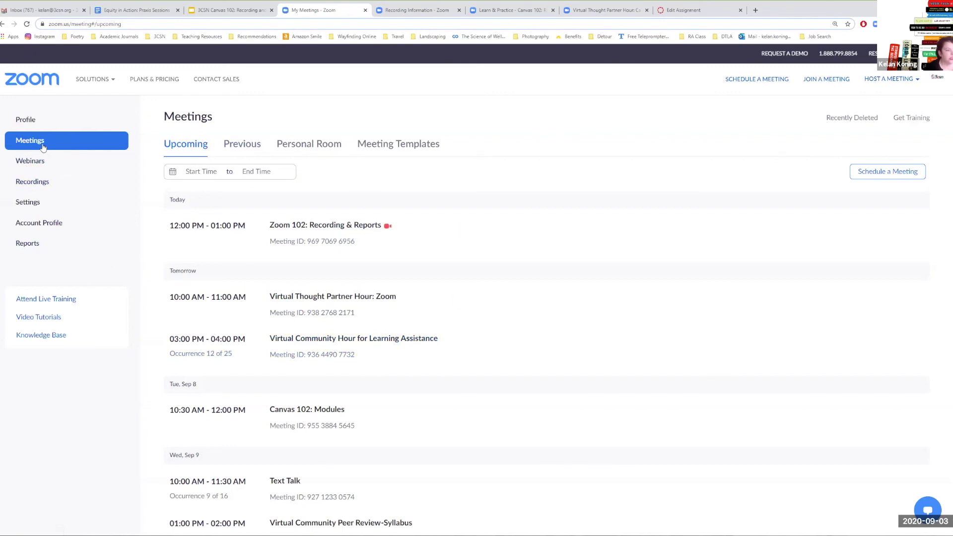
pyautogui.click(880, 173)
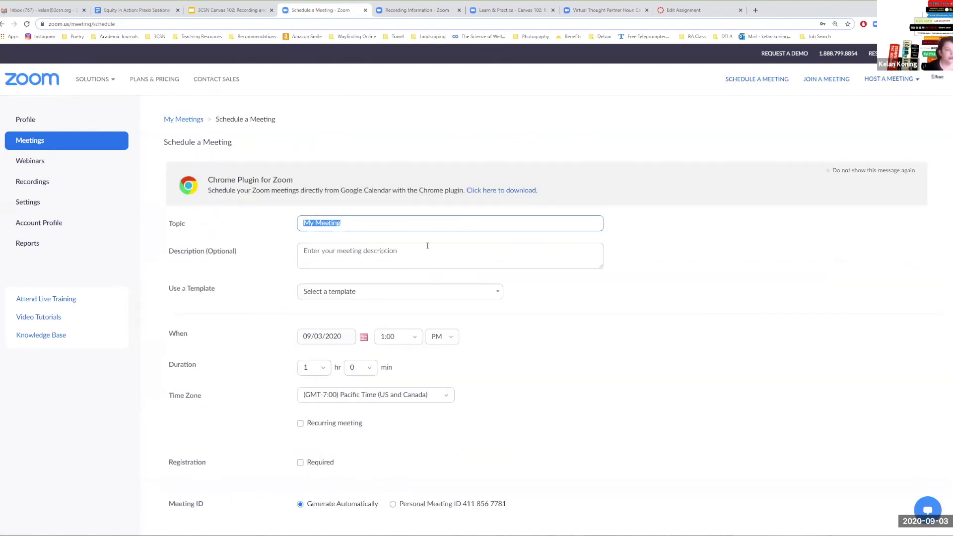
# - Apply the Zoom 102: Using Breakout Rooms and Polling Intentionally template and review the filled settings
pyautogui.click(384, 293)
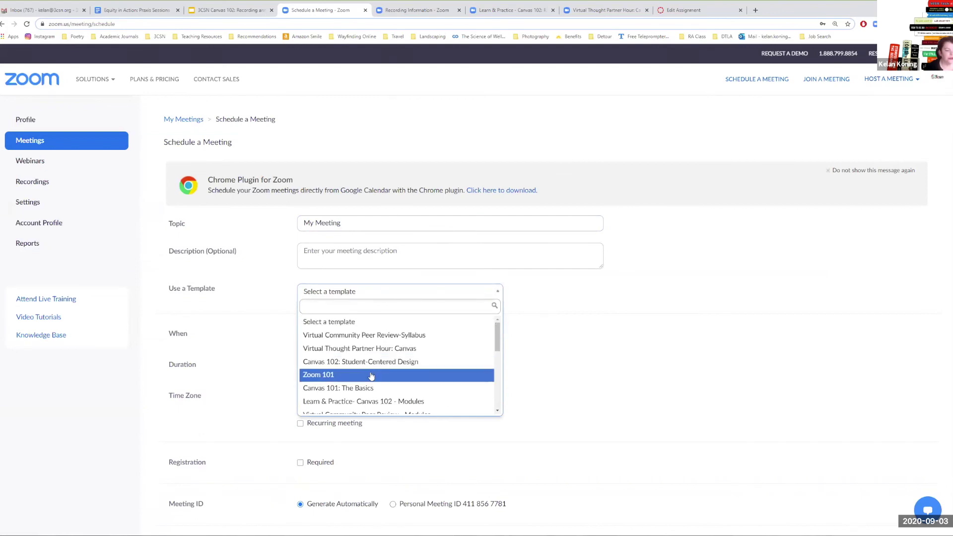
pyautogui.scroll(-5, 371, 376)
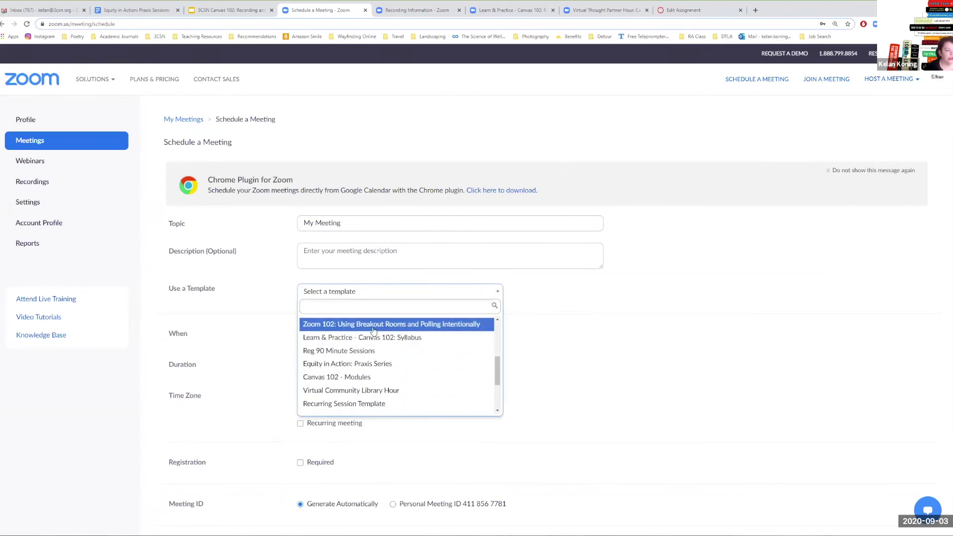
pyautogui.click(437, 325)
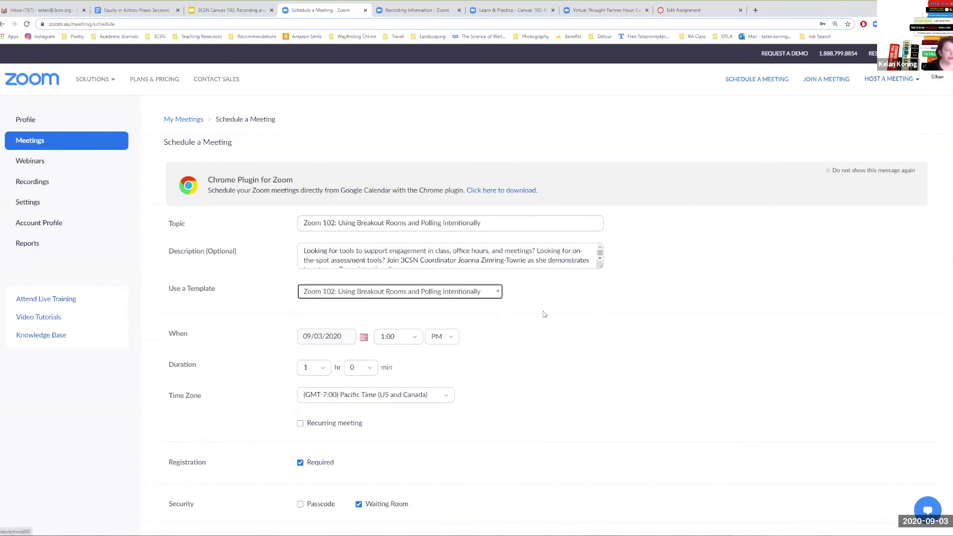
pyautogui.scroll(-6, 582, 369)
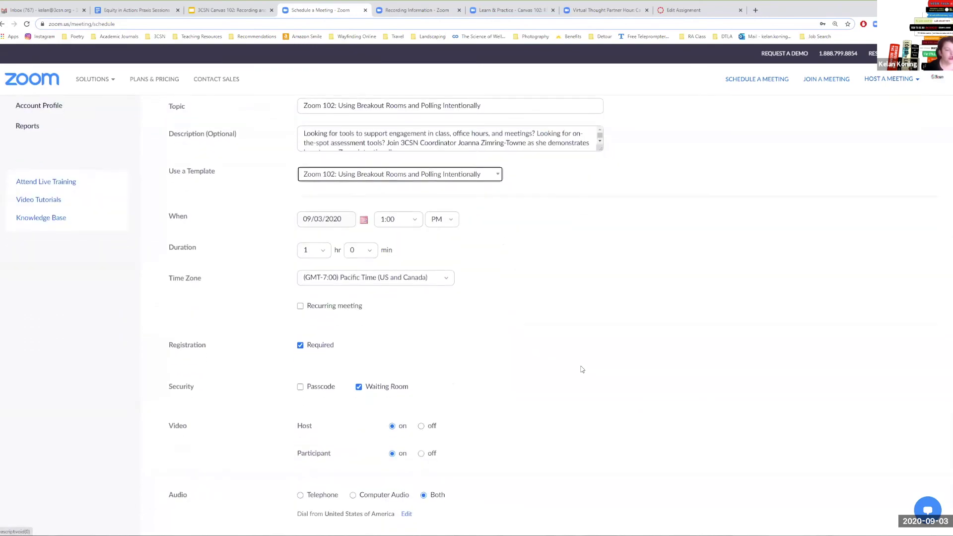
pyautogui.scroll(-5, 581, 369)
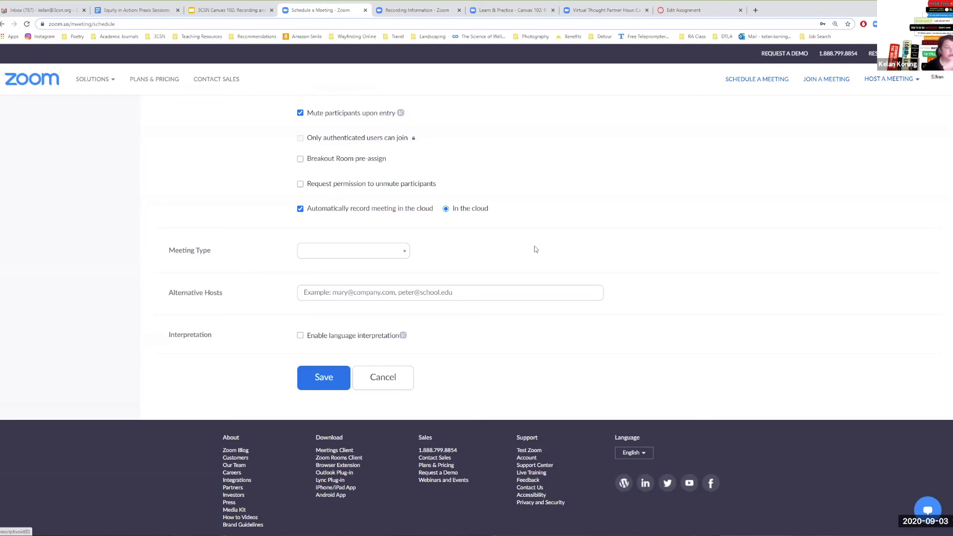
# - Cancel the new meeting form without saving
pyautogui.click(383, 378)
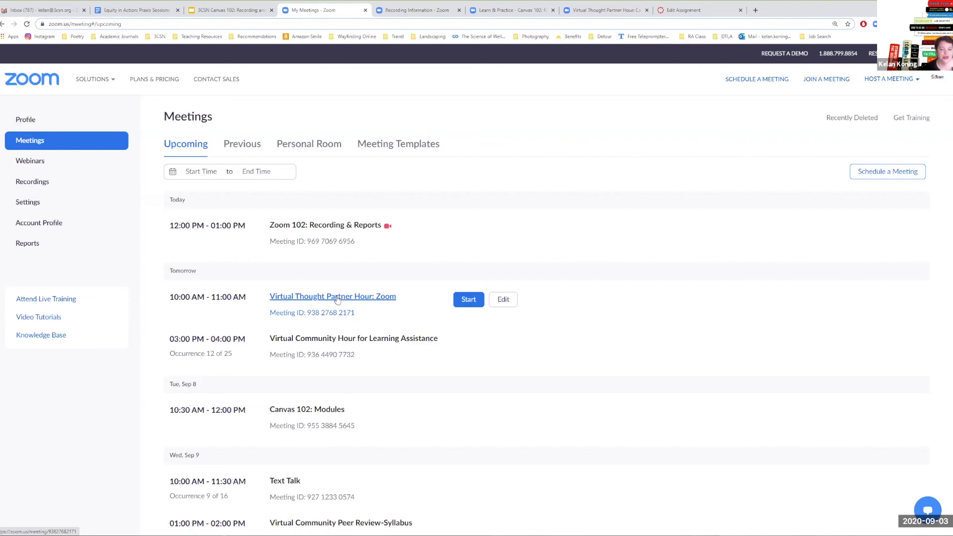
# - Open the Virtual Thought Partner Hour: Zoom meeting and show its registration Email Settings
pyautogui.click(336, 298)
pyautogui.scroll(-10, 690, 331)
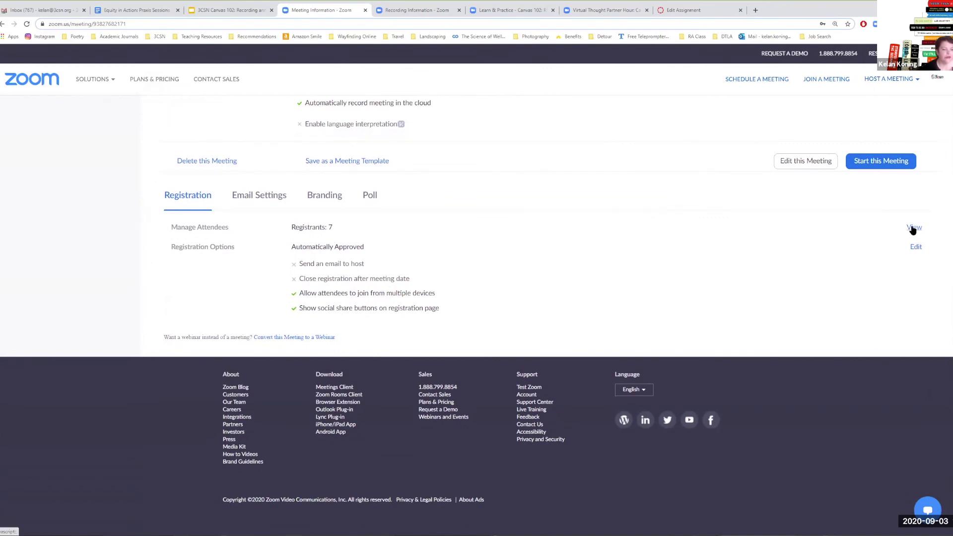
pyautogui.click(252, 194)
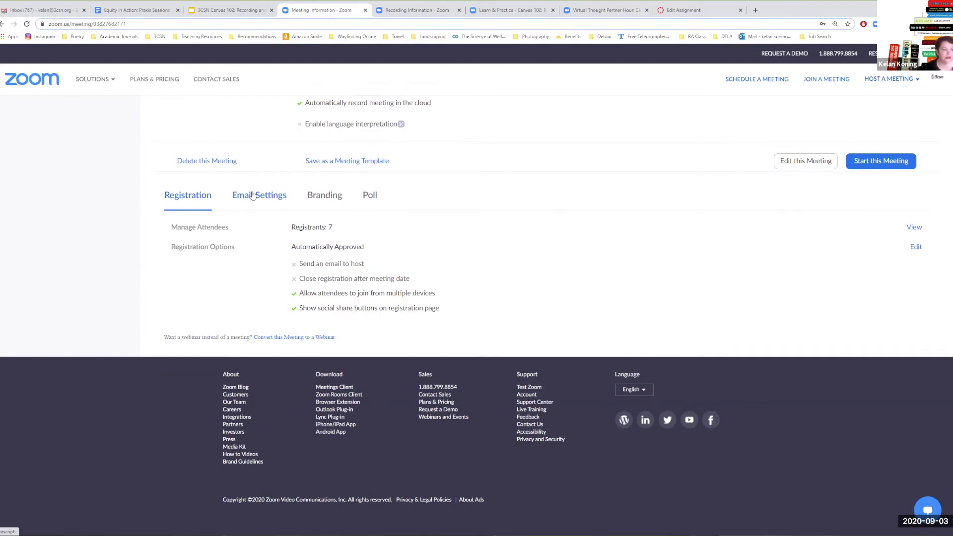